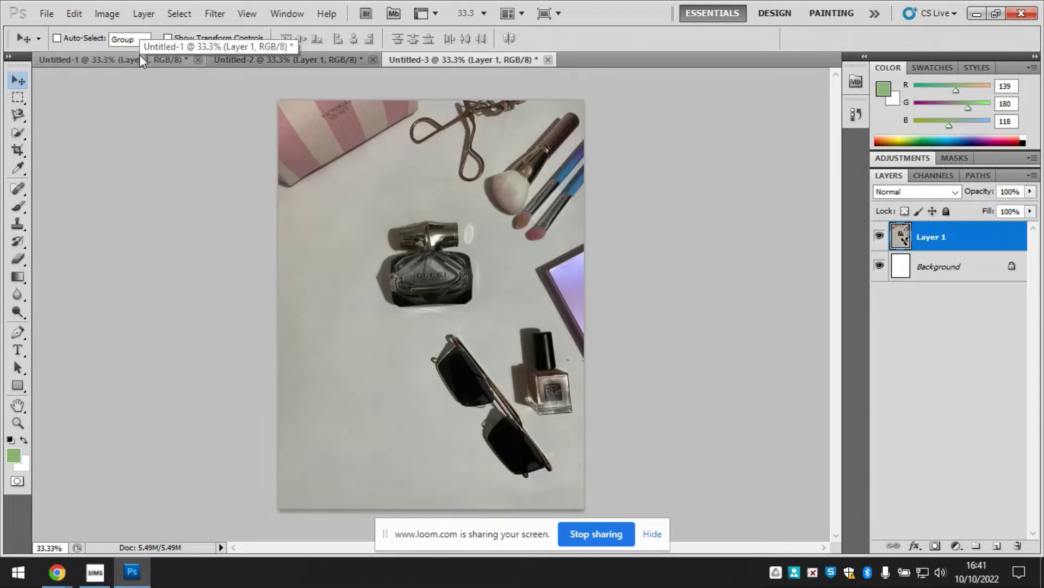
Step: Look through the three open product photos and dismiss the screen-sharing notice
left_click(139, 58)
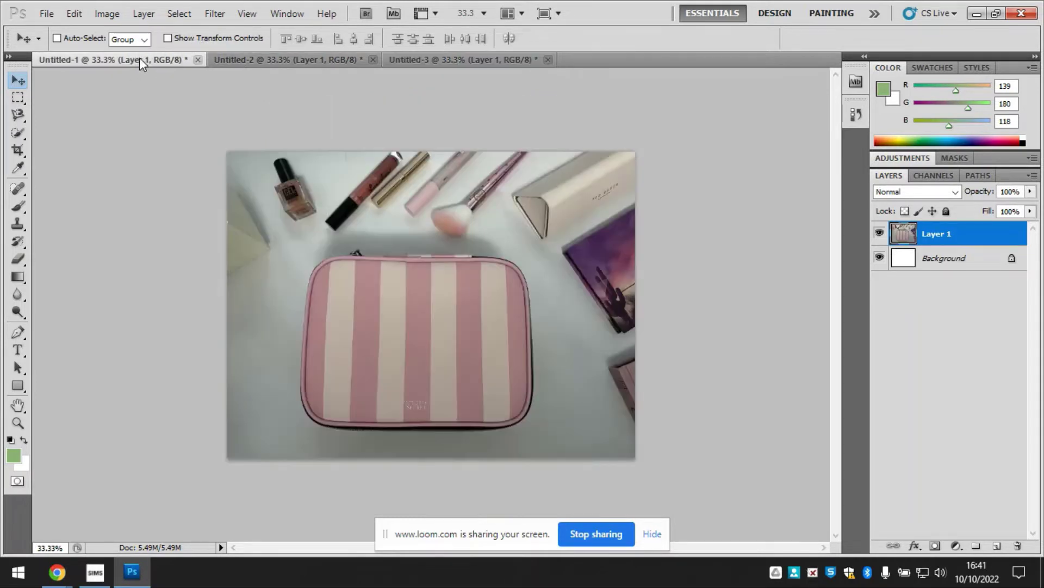
left_click(279, 61)
left_click(465, 61)
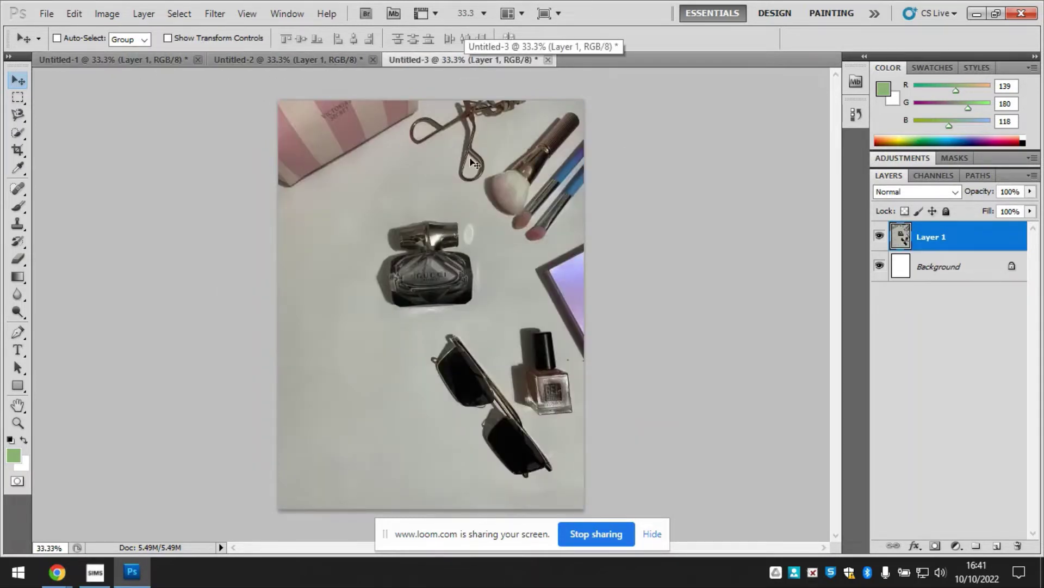
left_click(136, 57)
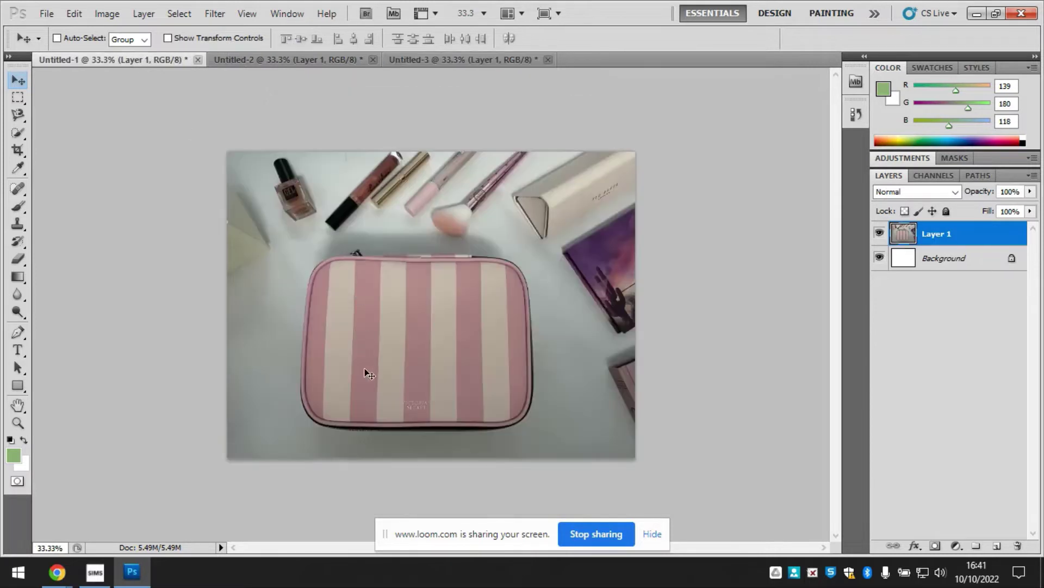
left_click(278, 59)
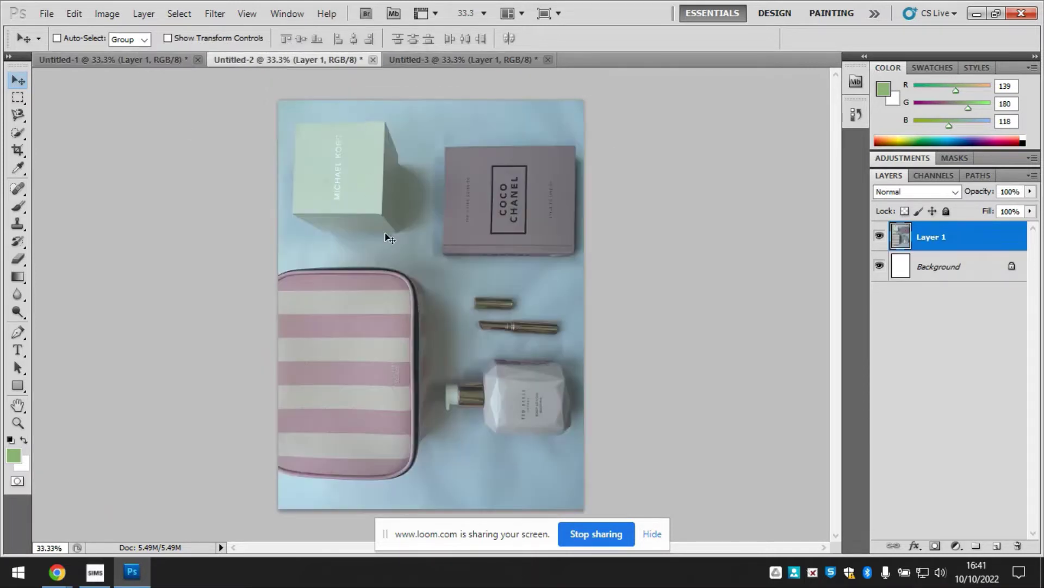
left_click(446, 57)
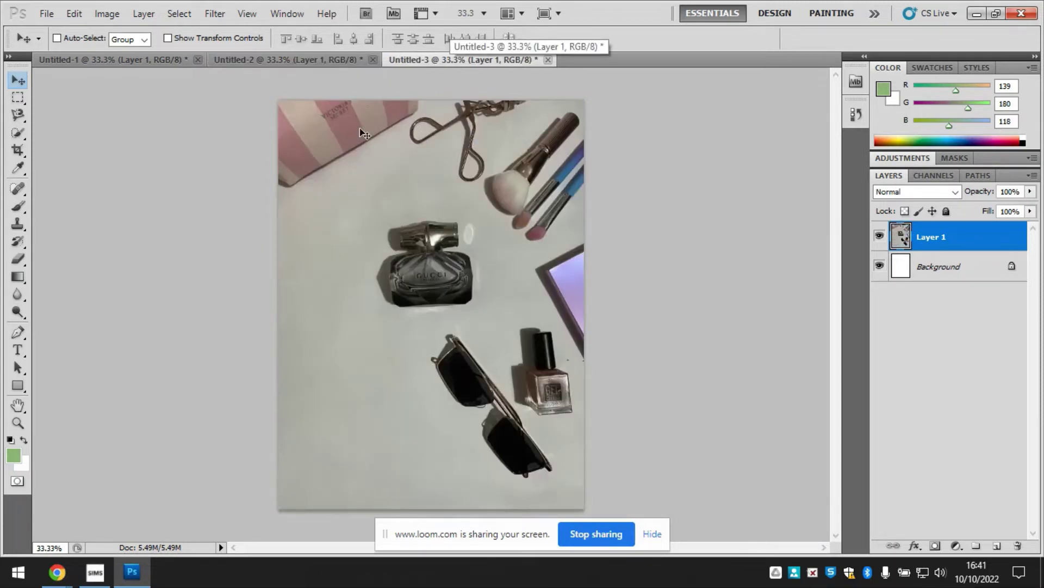
left_click(651, 533)
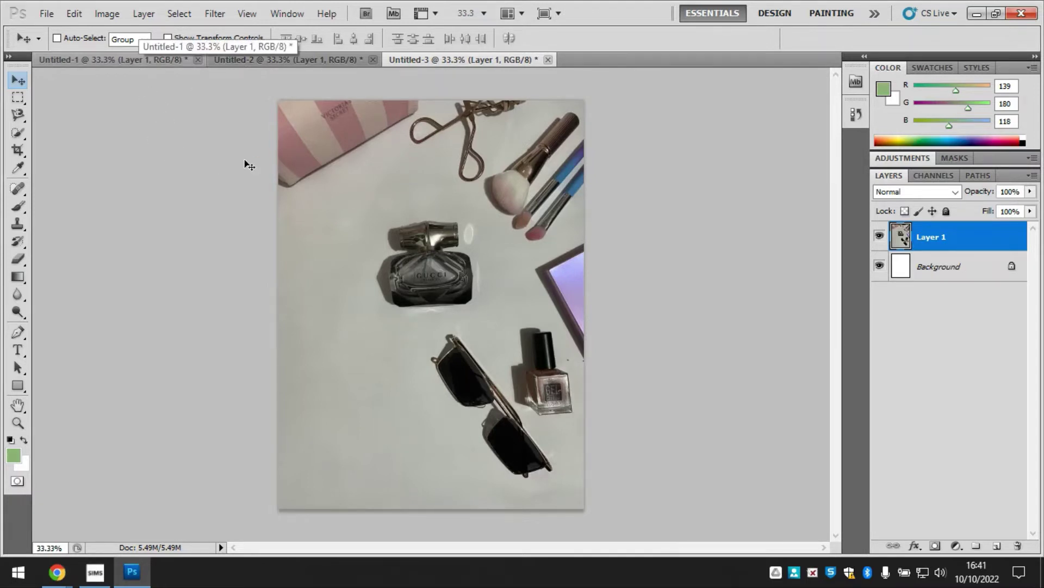
Step: Create a new blank document 1500 pixels wide and 1500 pixels high at 72 pixels/inch with a white background
left_click(38, 12)
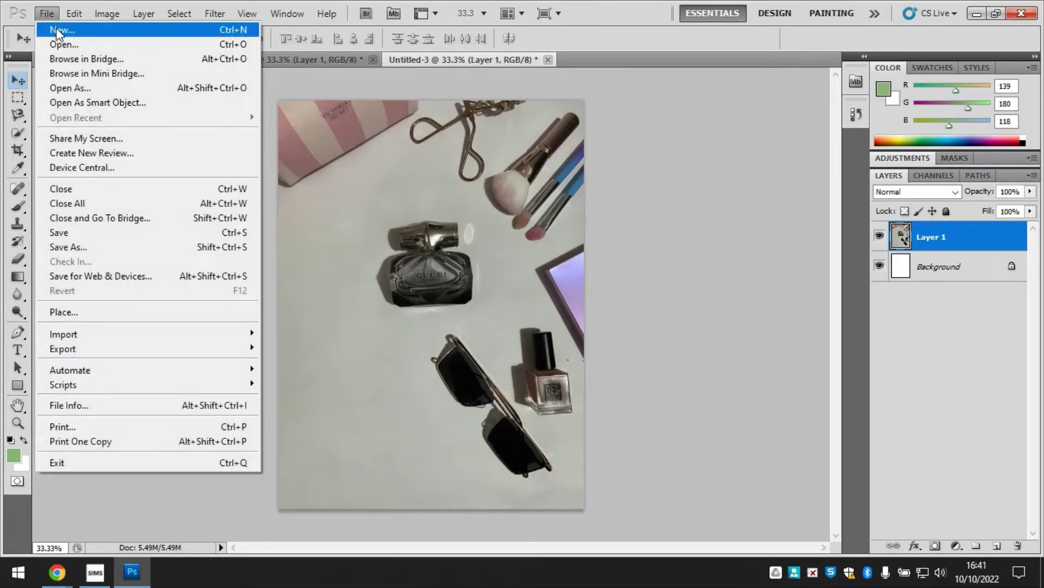
left_click(57, 29)
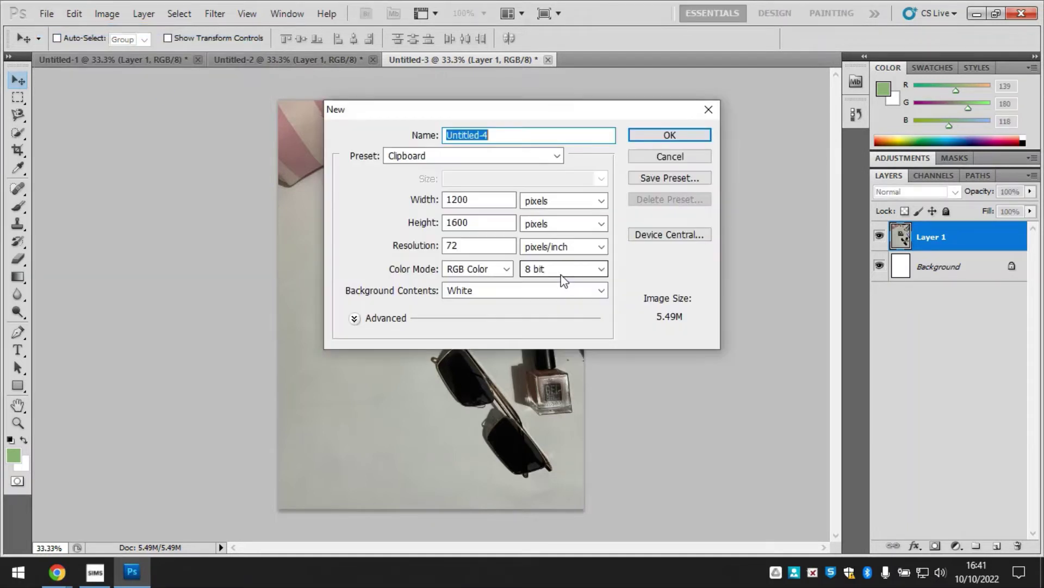
double_click(495, 201)
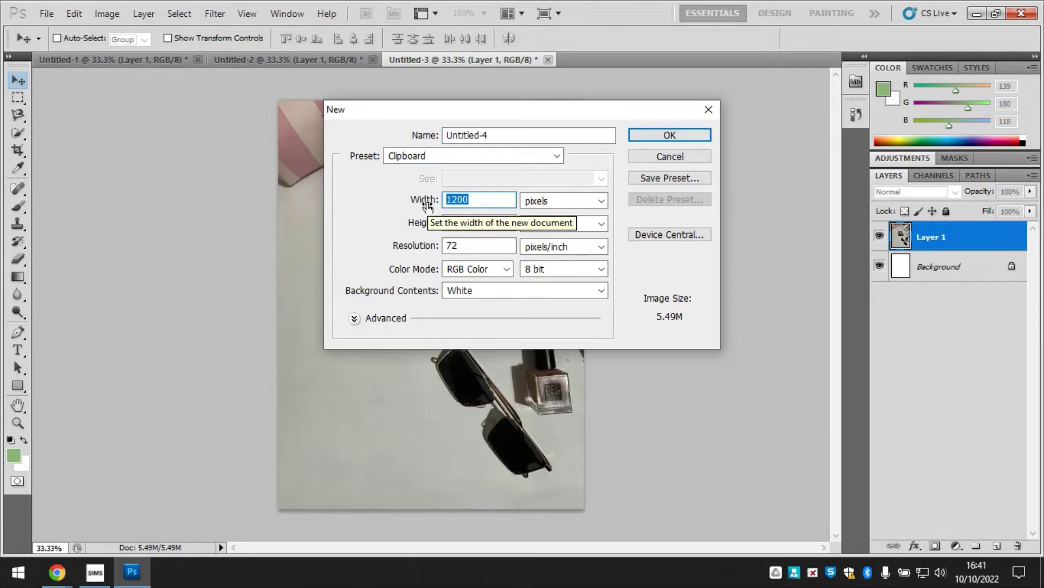
type("1500")
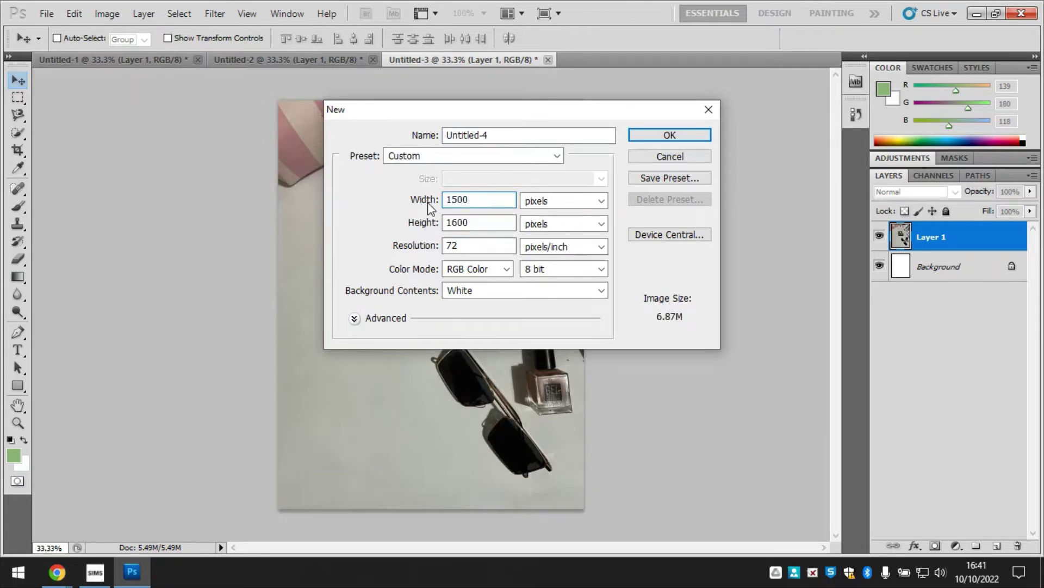
key("Tab")
key("Tab")
type("1")
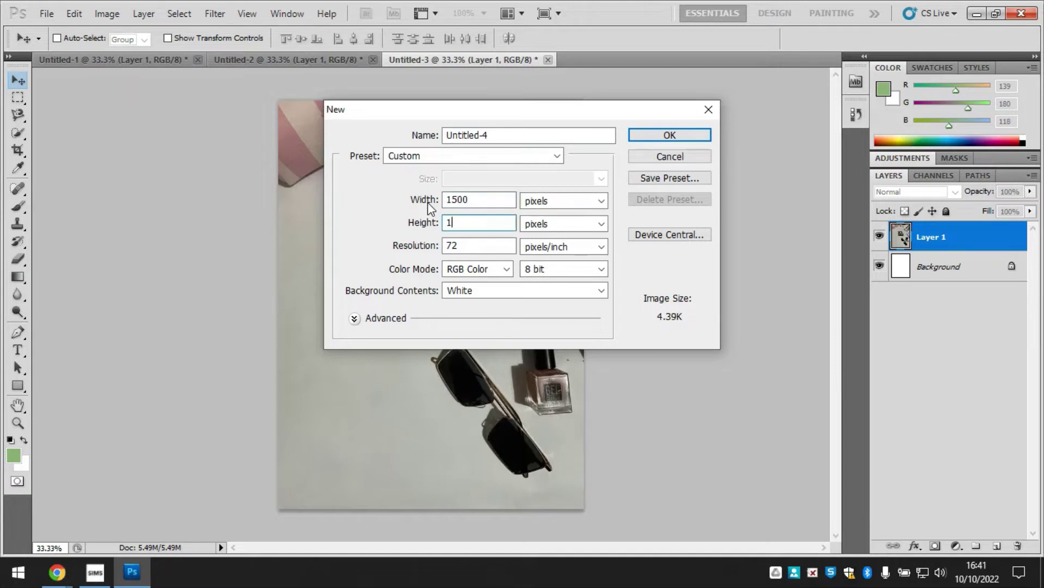
type("500")
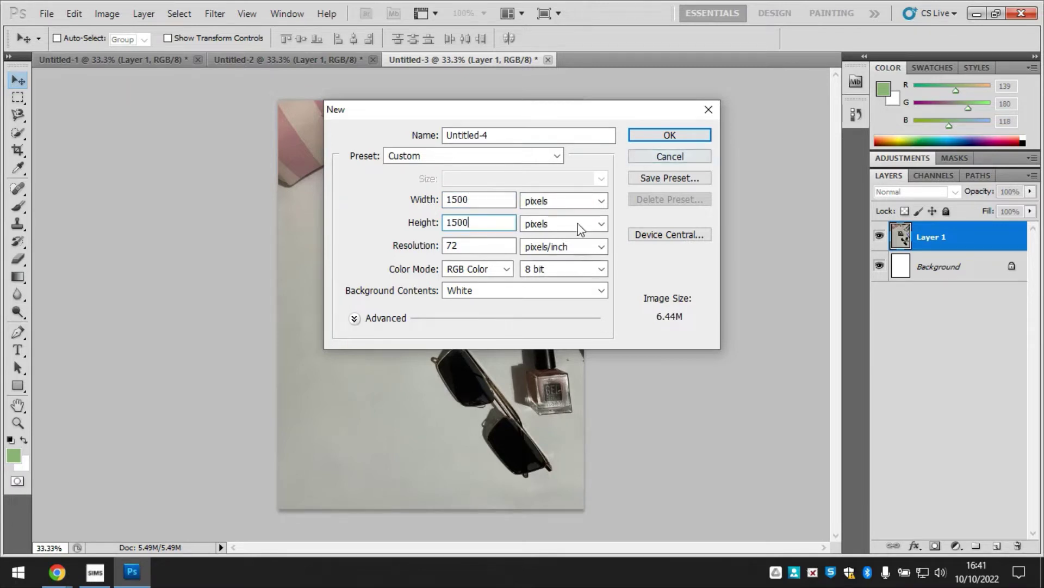
left_click(671, 139)
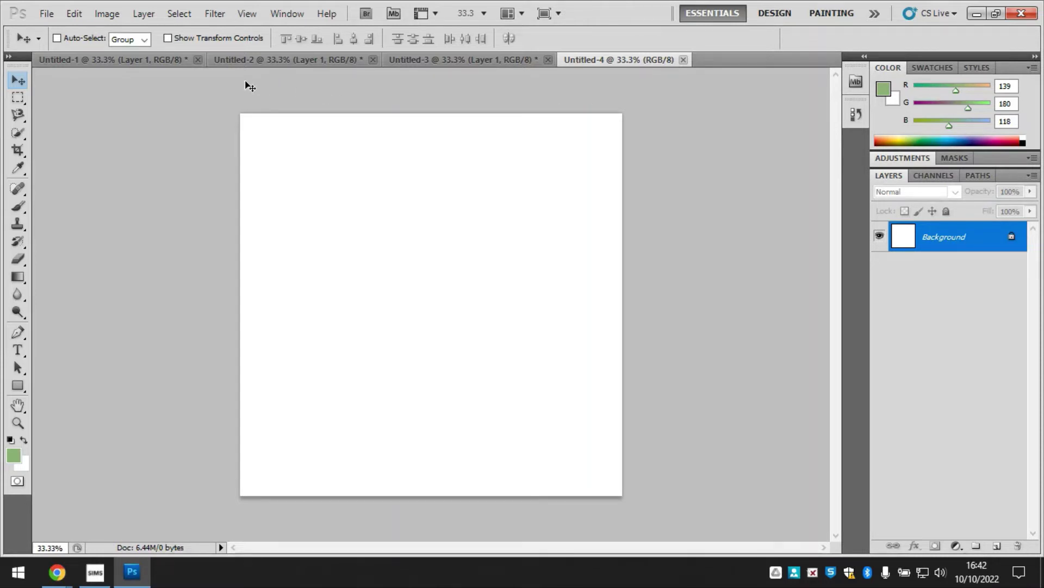
Step: In the striped bag photo, make a rectangular marquee selection covering the nail polish, lip products and the bag's upper-left part
left_click(159, 61)
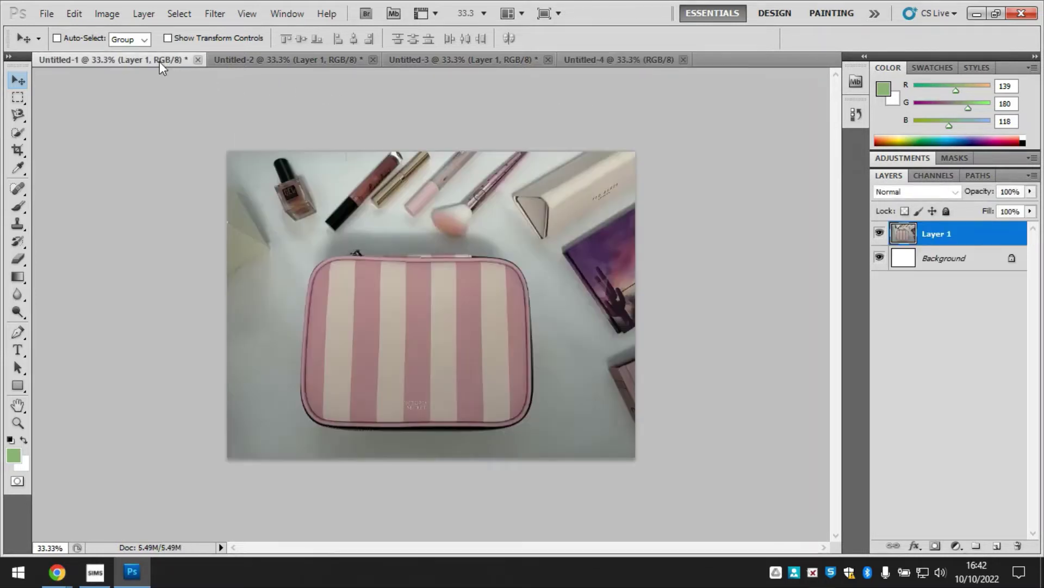
left_click(19, 97)
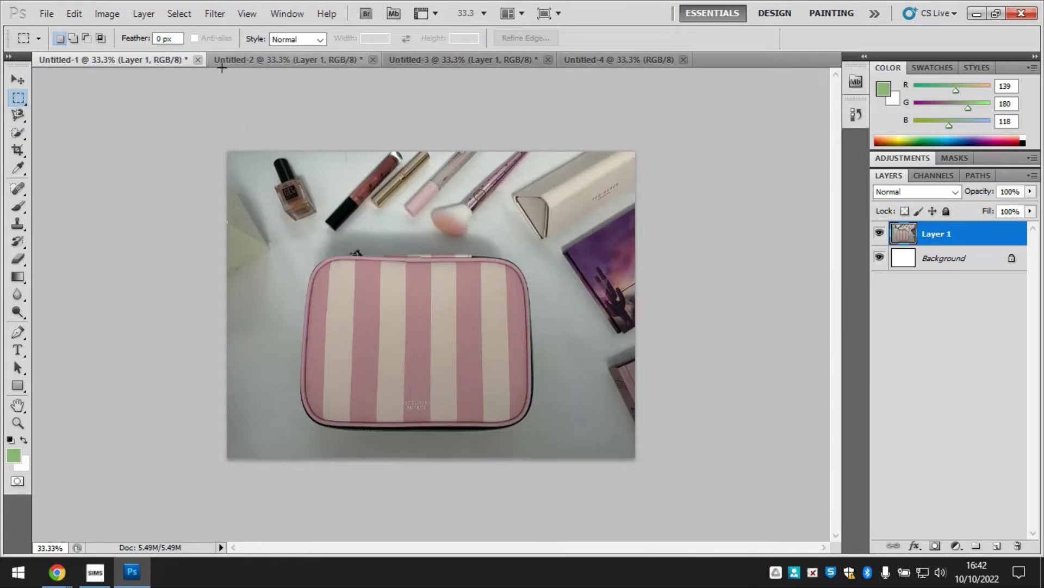
left_click(263, 61)
left_click(162, 60)
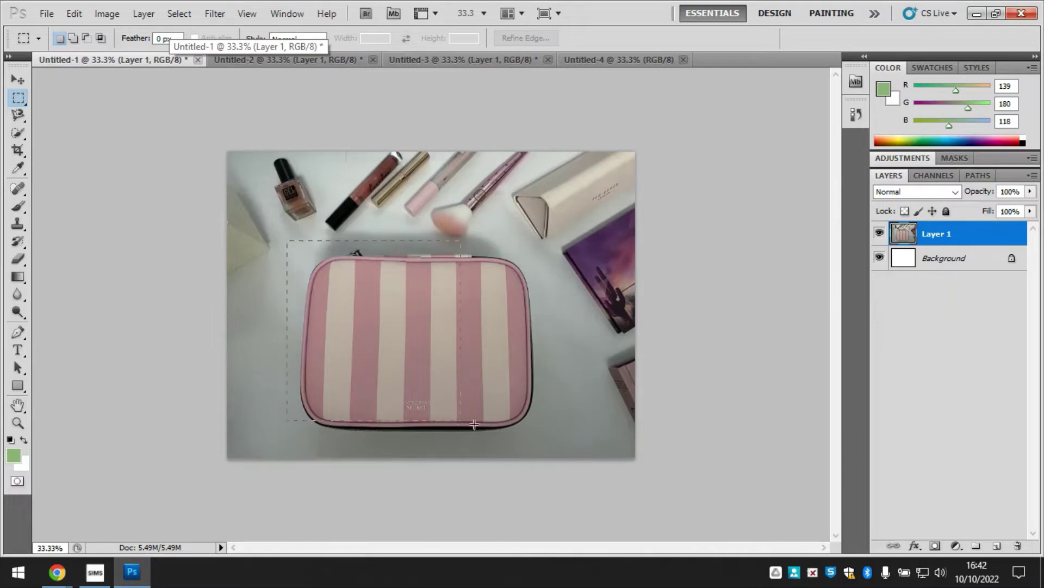
left_click_drag(475, 424, 556, 452)
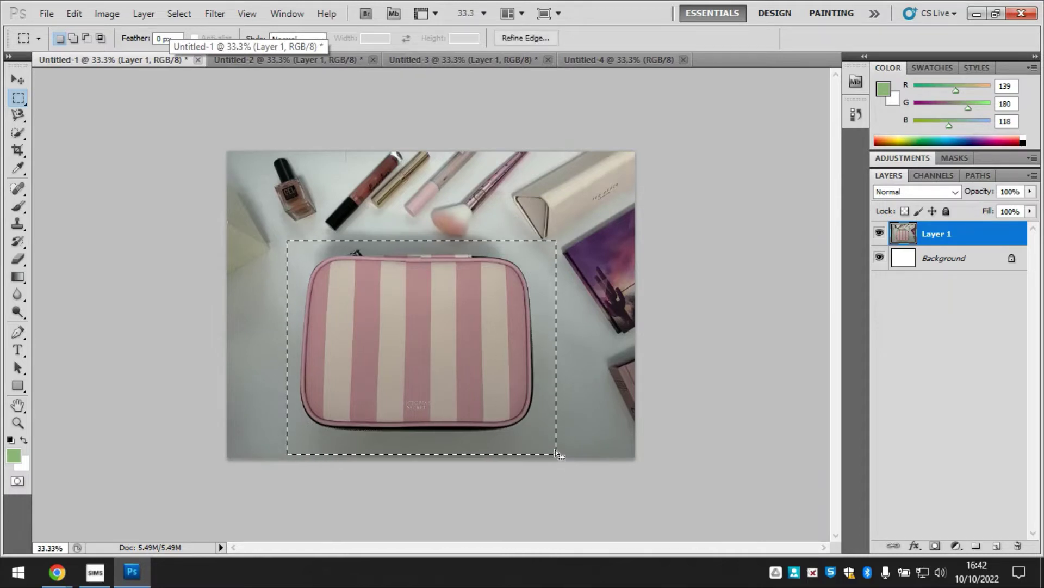
left_click(332, 253)
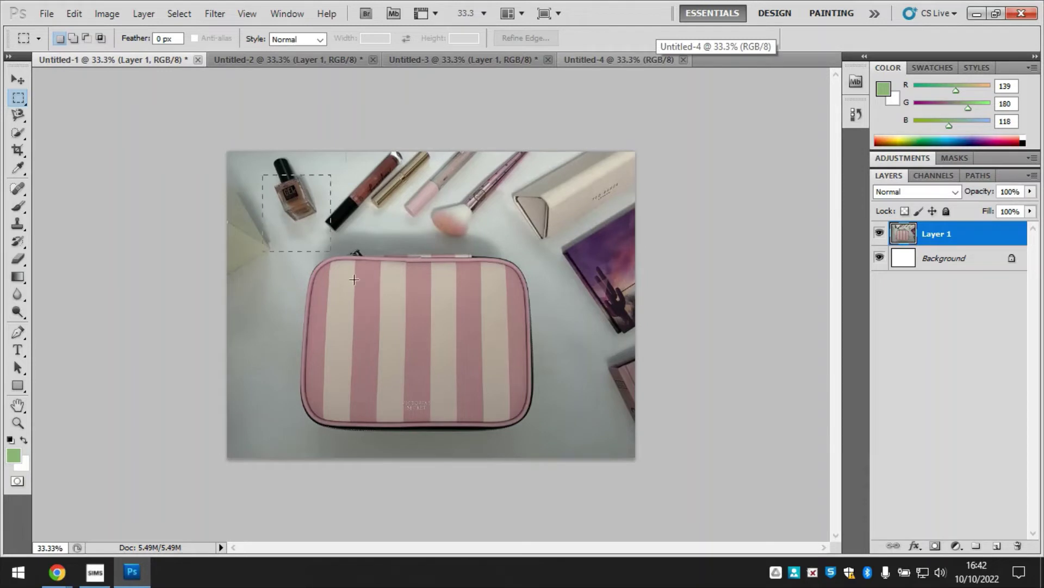
left_click_drag(354, 280, 445, 347)
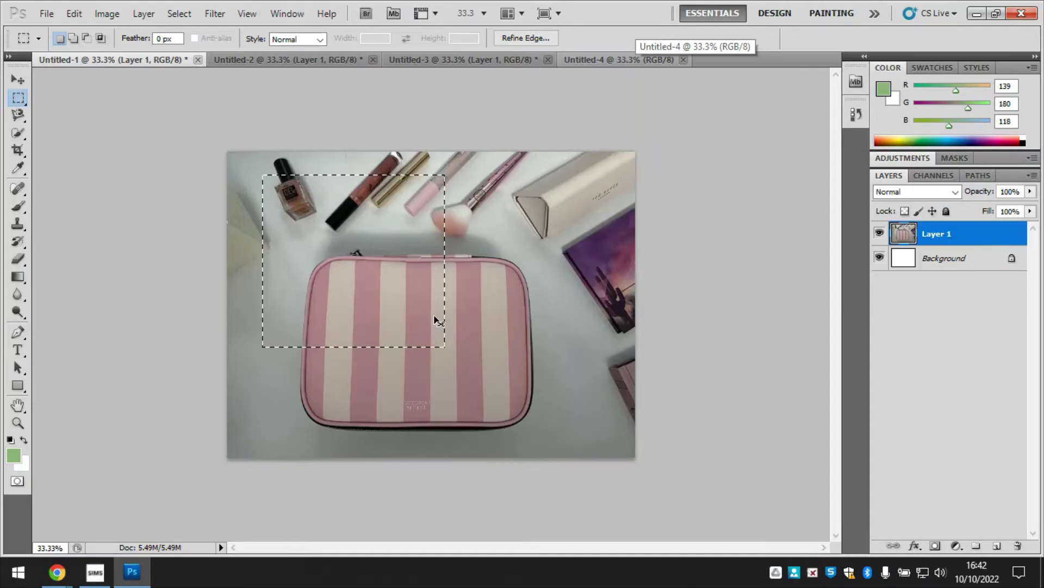
Step: Copy the selected area into the blank 1500-pixel document and move it near the canvas's upper-left corner
left_click(648, 60)
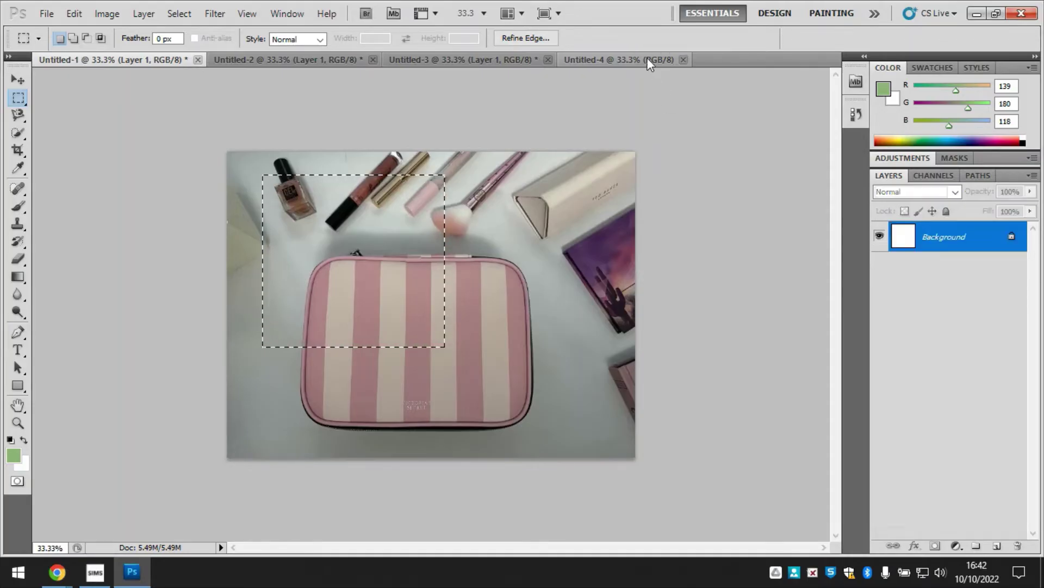
left_click_drag(473, 148, 469, 144)
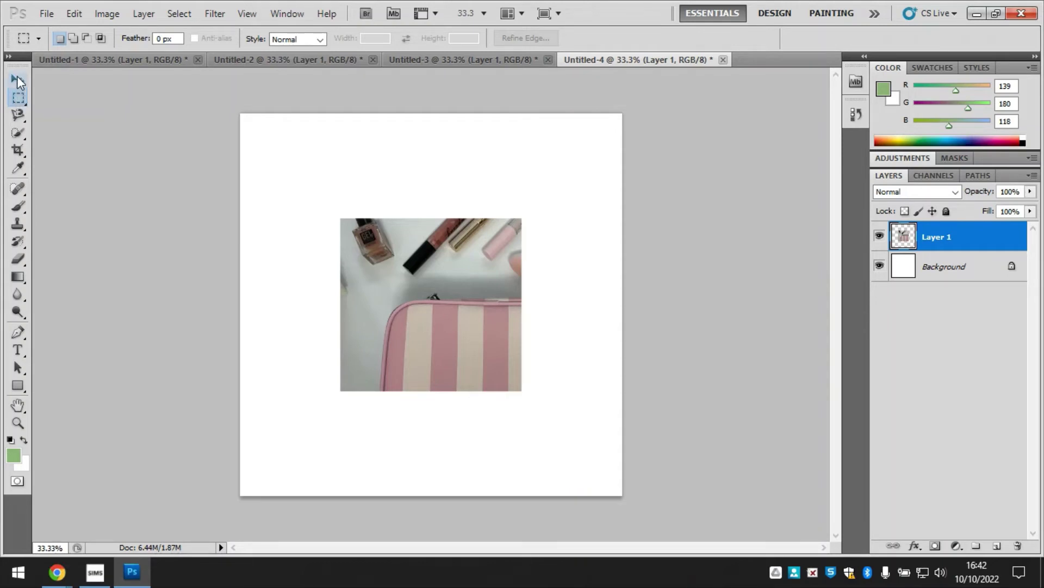
key("v")
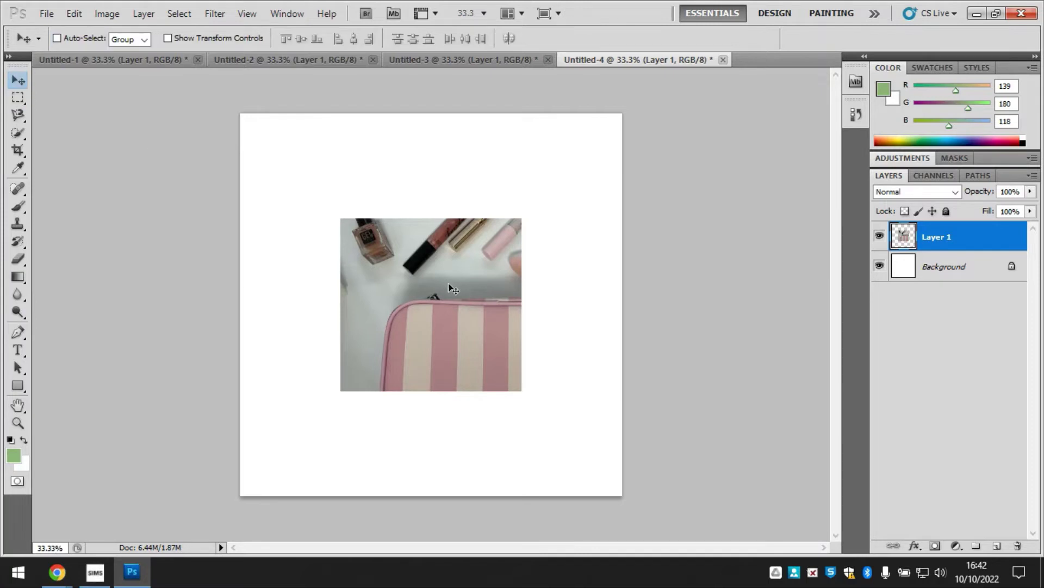
left_click_drag(452, 282, 361, 197)
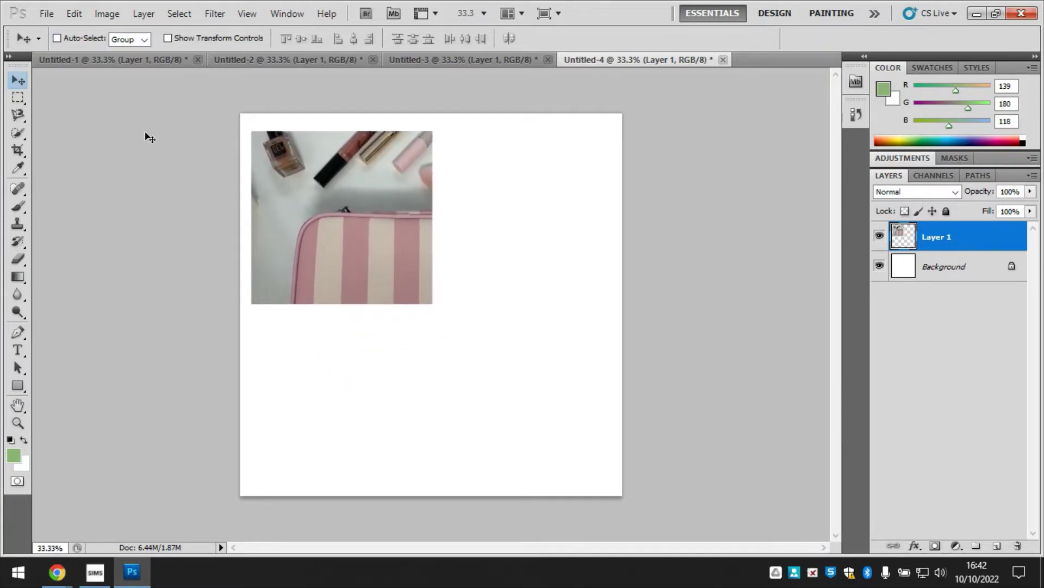
Step: In the striped bag photo, replace the selection with a tall, narrow rectangular marquee from the lip products down to the bag's middle
left_click(159, 62)
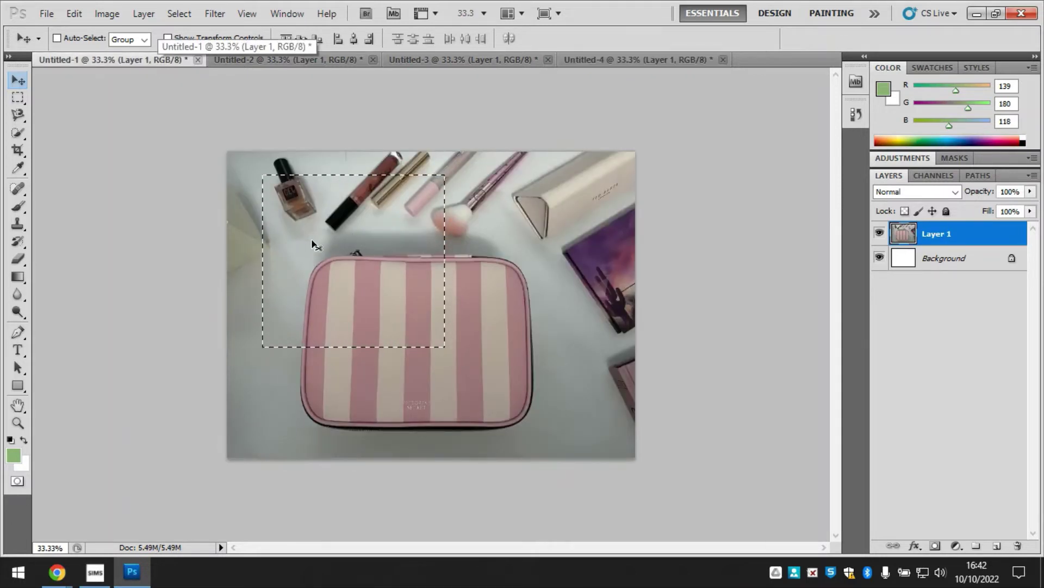
left_click_drag(312, 245, 371, 257)
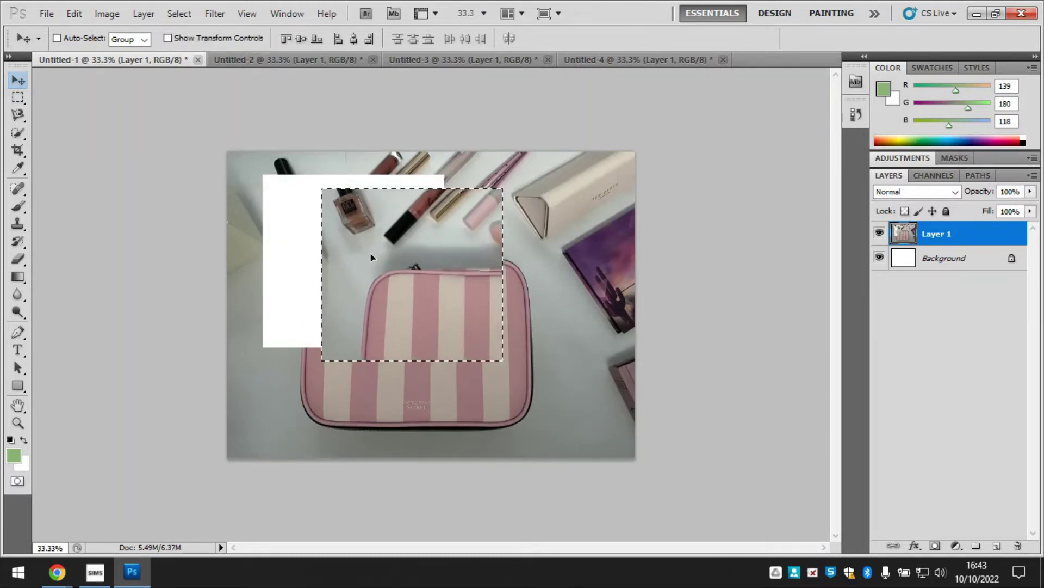
key("ctrl+z")
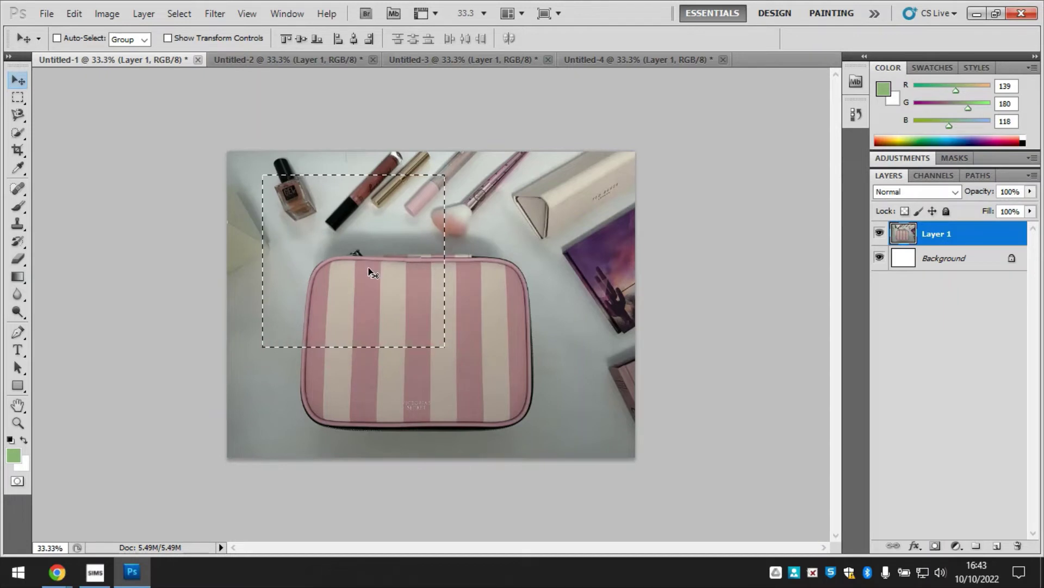
key("m")
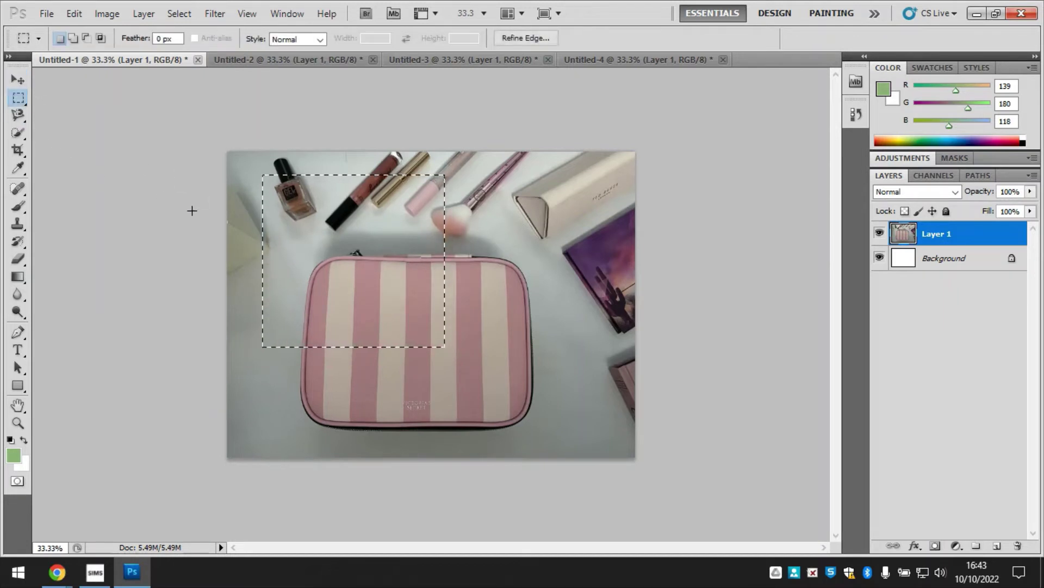
left_click_drag(306, 266, 437, 259)
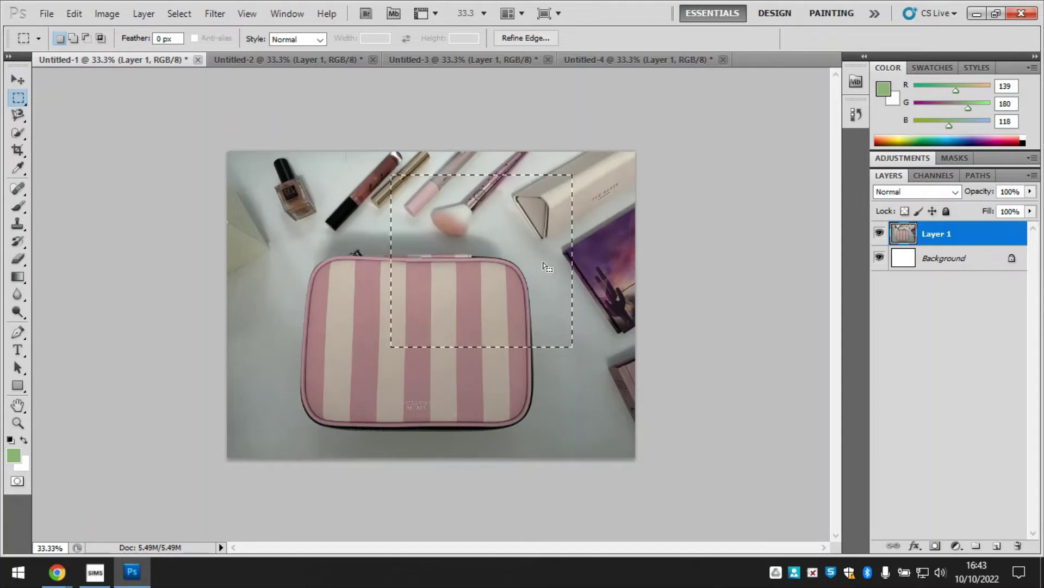
left_click(520, 256)
left_click_drag(341, 158, 442, 363)
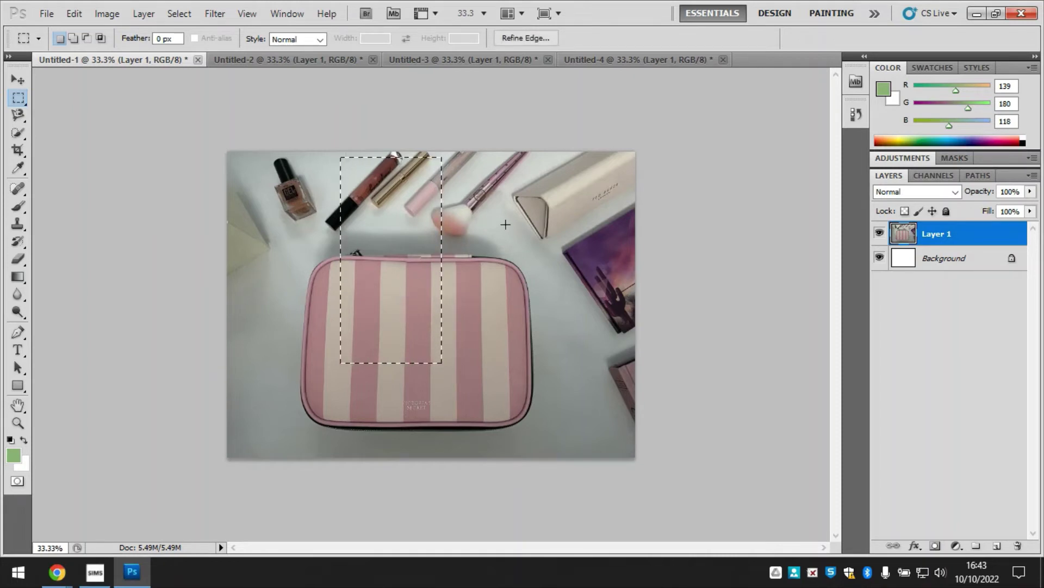
Step: Paste the tall crop into the square document and move it so it overlaps the right side of the first crop
left_click(656, 61)
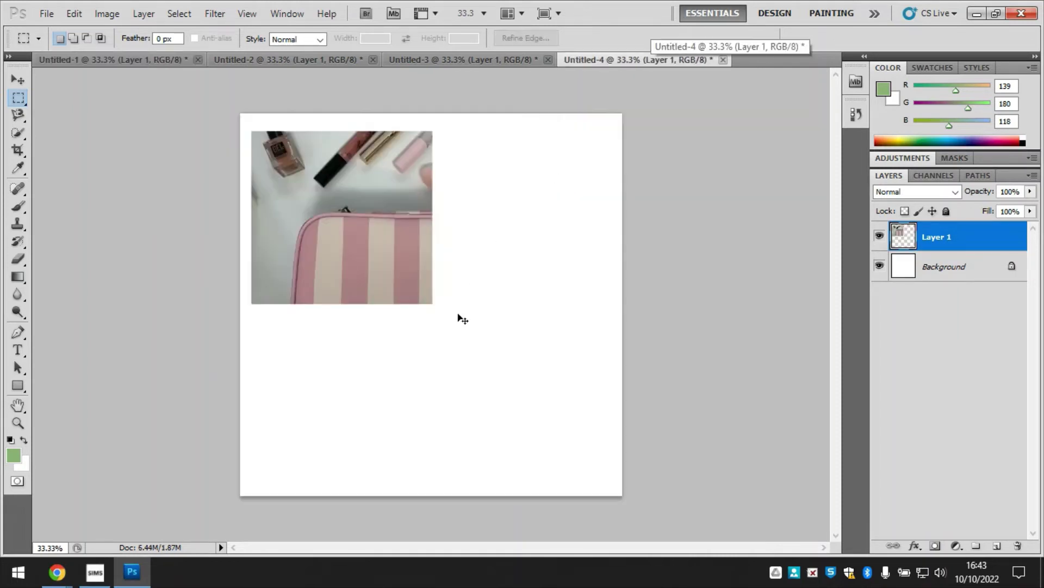
key("ctrl+v")
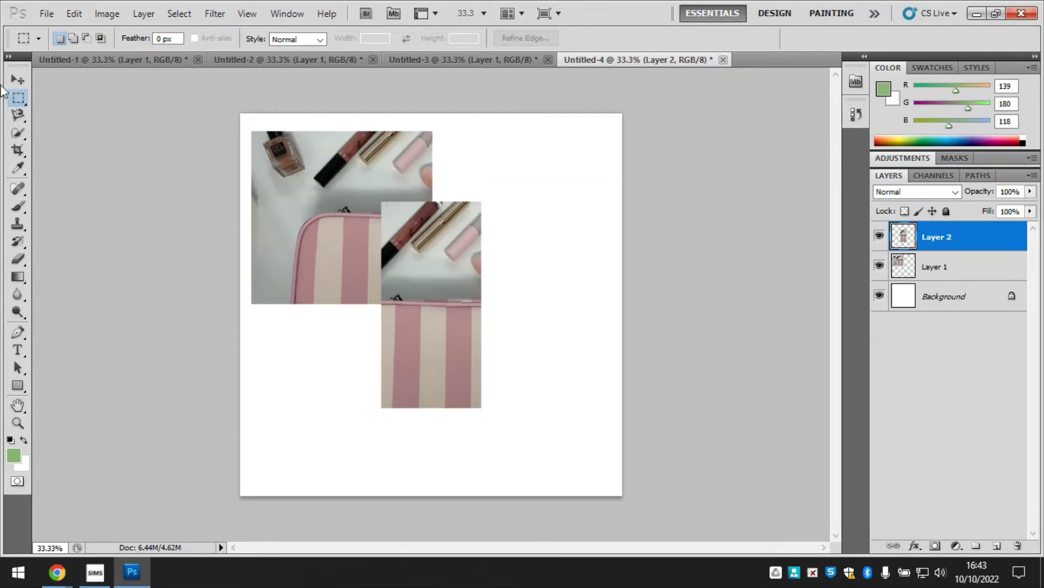
left_click(18, 79)
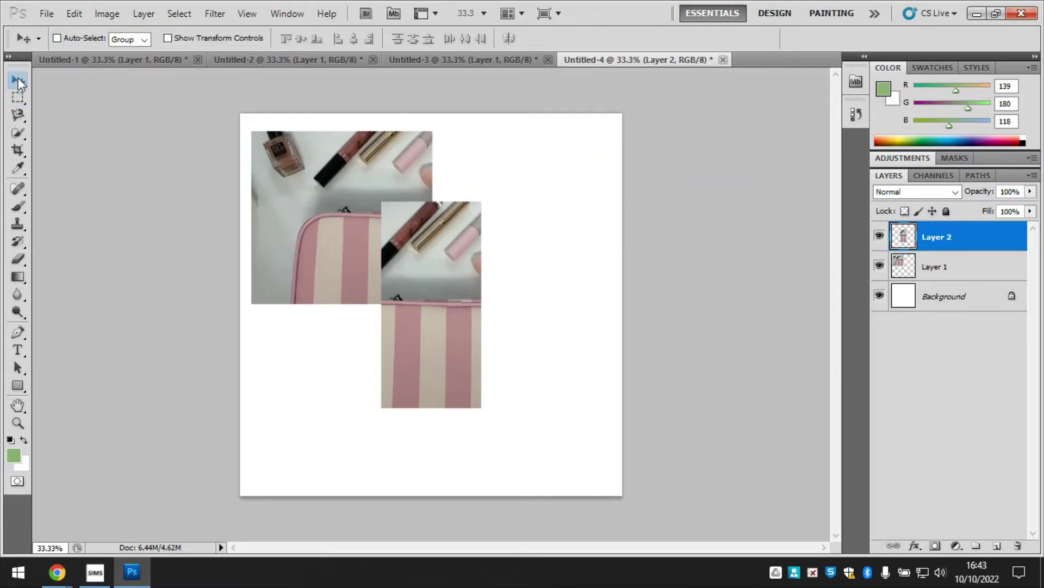
left_click_drag(440, 319, 413, 265)
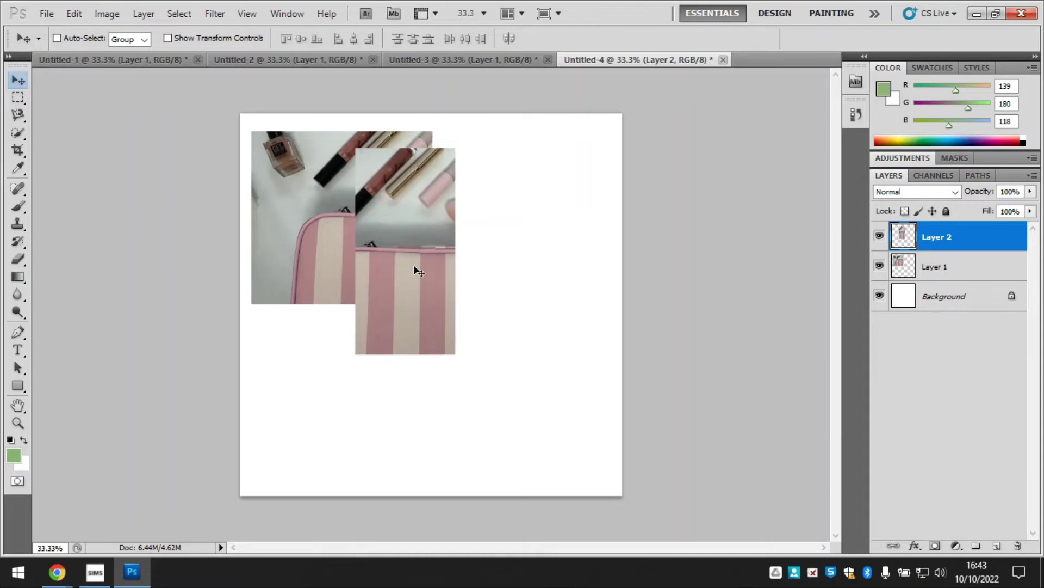
Step: In the striped bag photo, replace the selection with a wide rectangular marquee covering the brushes, part of the beige case and the bag's upper-right corner
left_click(111, 59)
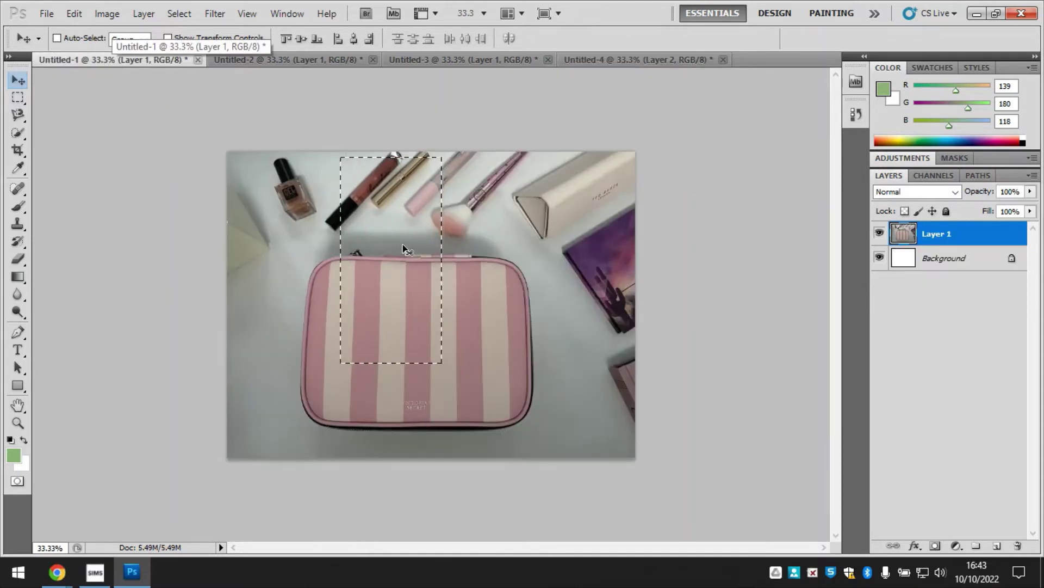
key("m")
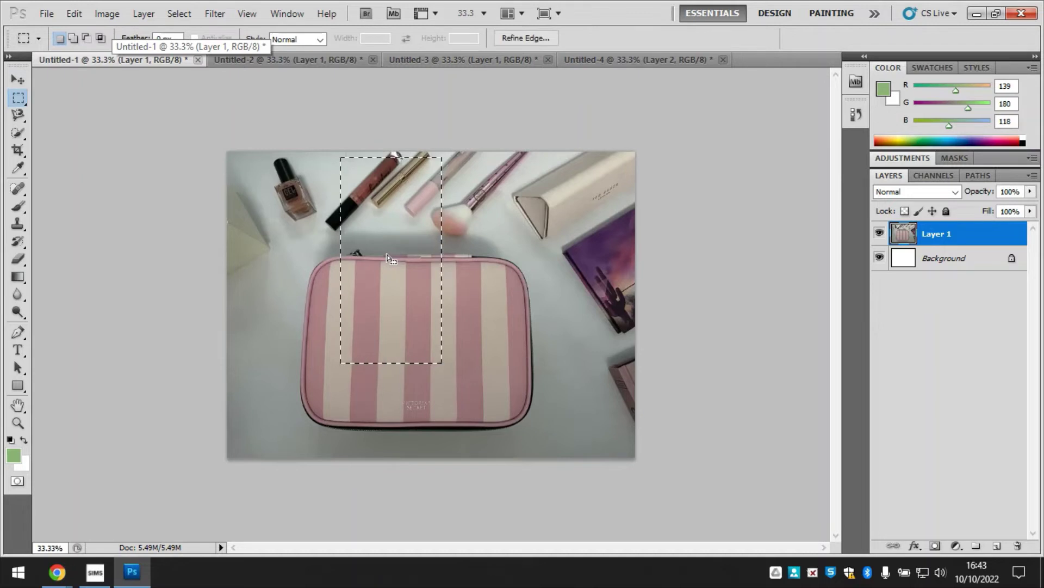
left_click(471, 258)
left_click_drag(433, 169, 587, 296)
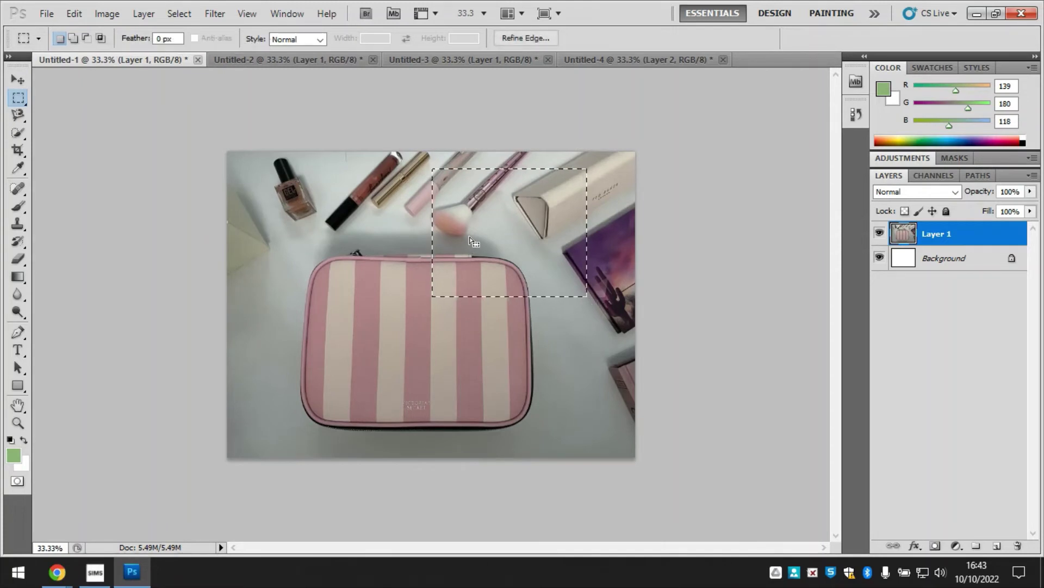
Step: Paste the wide crop into the square document and move it to the canvas's upper right, overlapping the tall crop's edge
left_click(624, 54)
left_click_drag(540, 344, 540, 345)
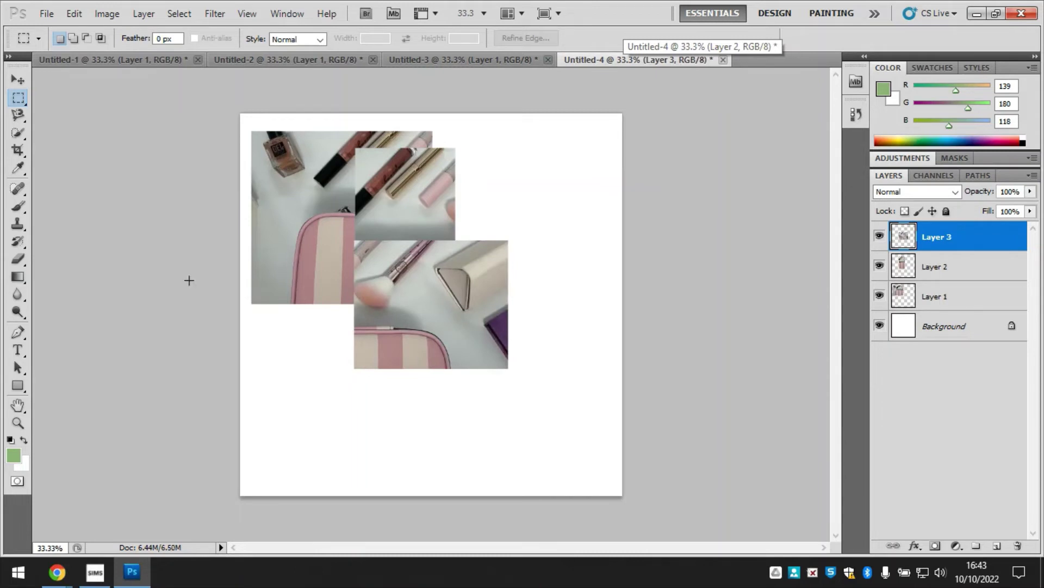
left_click(16, 82)
left_click_drag(437, 314, 525, 211)
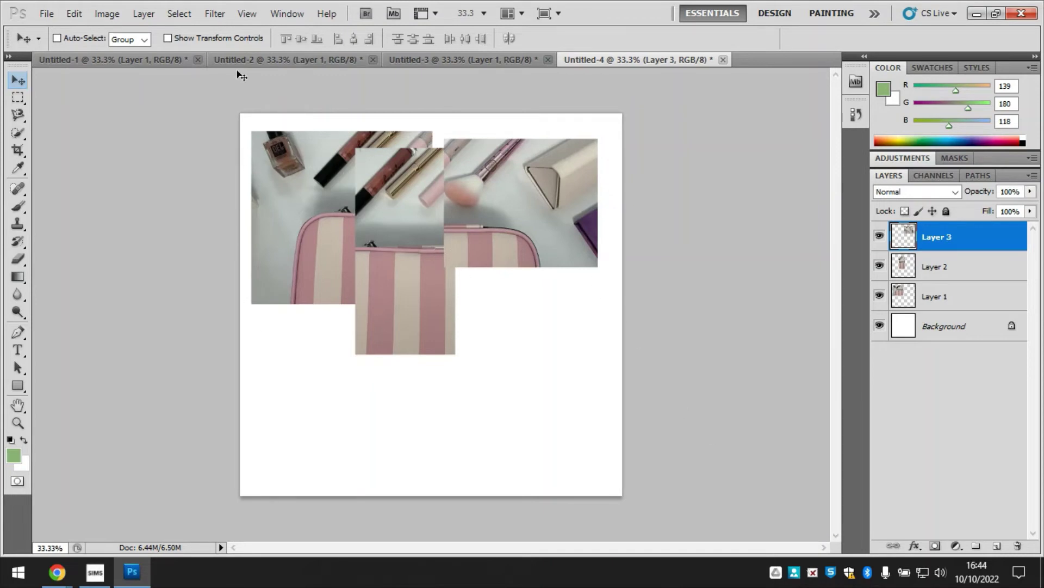
Step: In the perfume and sunglasses photo, make a rectangular marquee selection around the pink striped bag in the upper-left corner
left_click(148, 59)
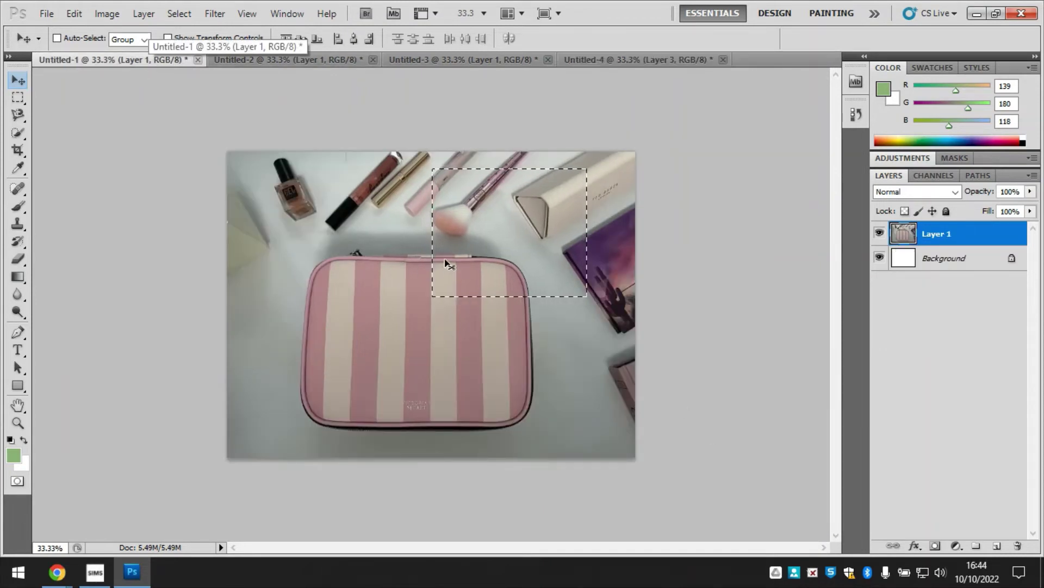
left_click(343, 62)
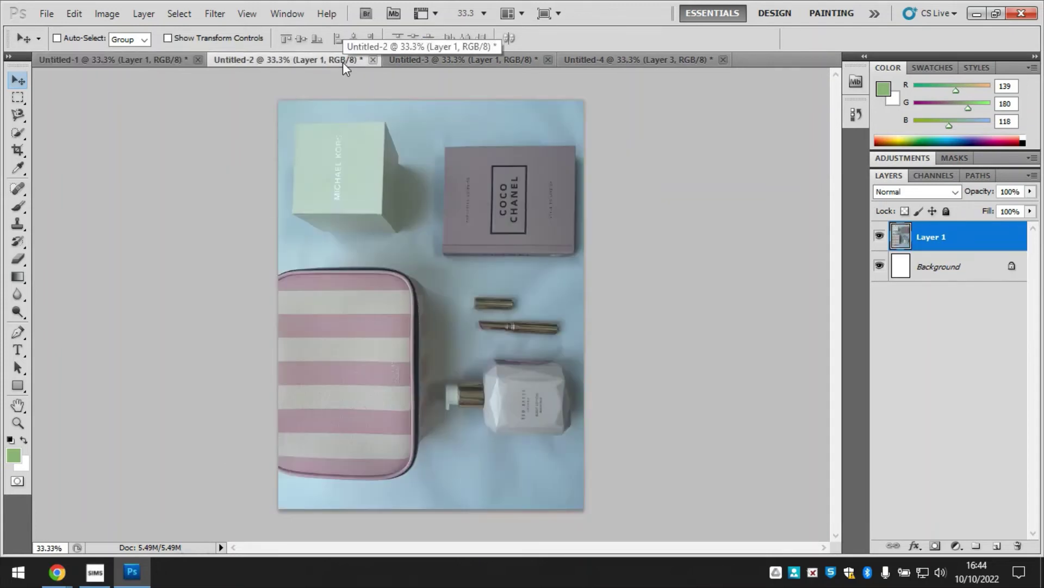
left_click(450, 62)
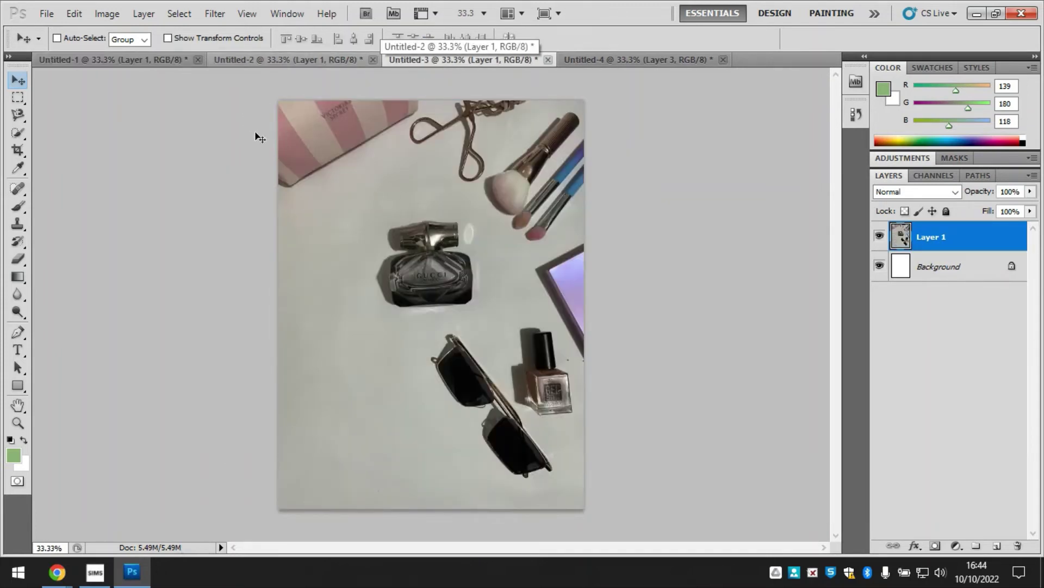
left_click(20, 99)
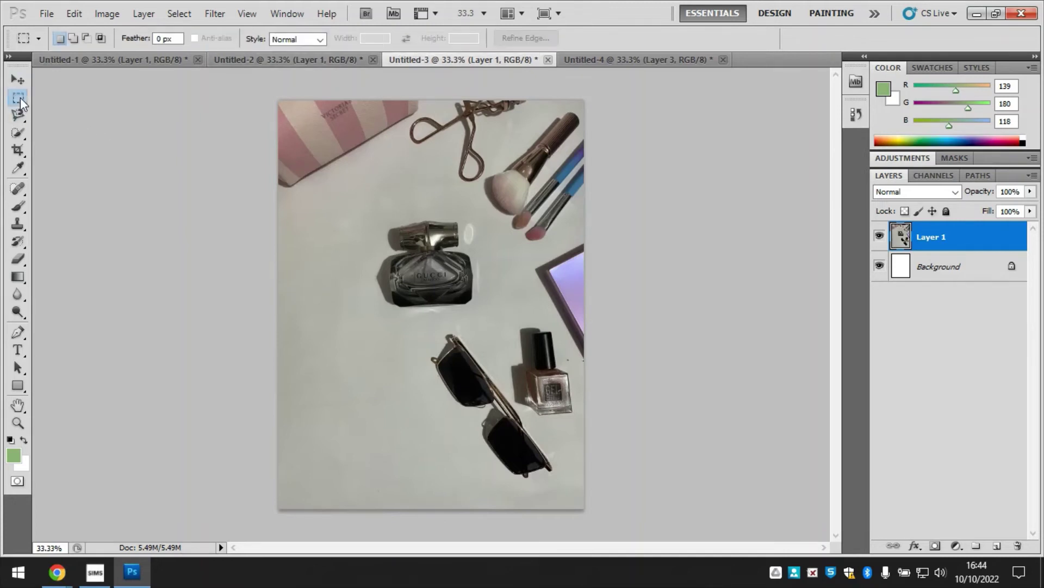
left_click_drag(418, 228, 439, 216)
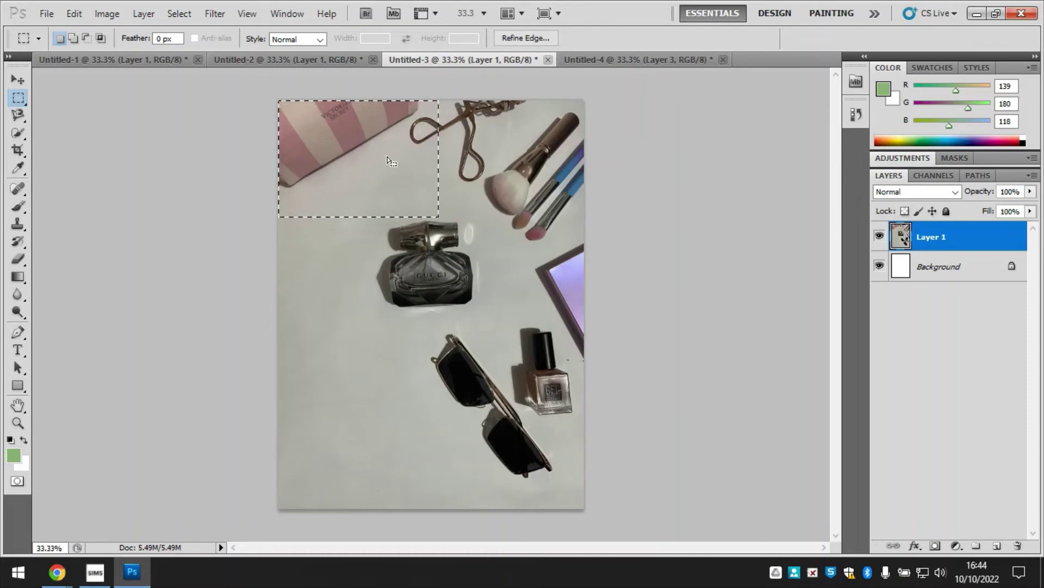
Step: Paste the pink bag crop into the square document and move it to the lower right, slightly overlapping the tall crop's bottom corner
left_click(620, 60)
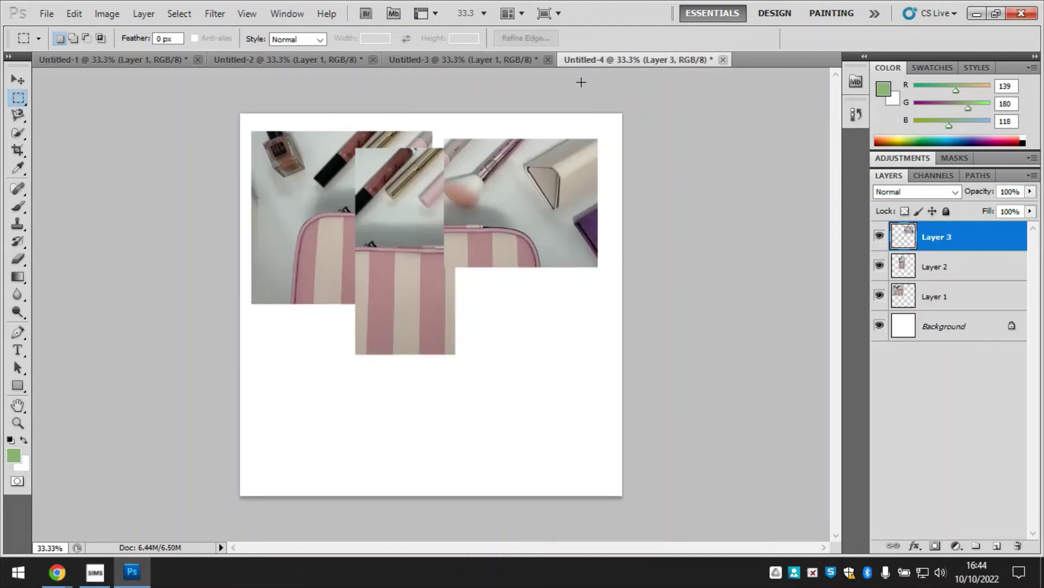
key("ctrl+v")
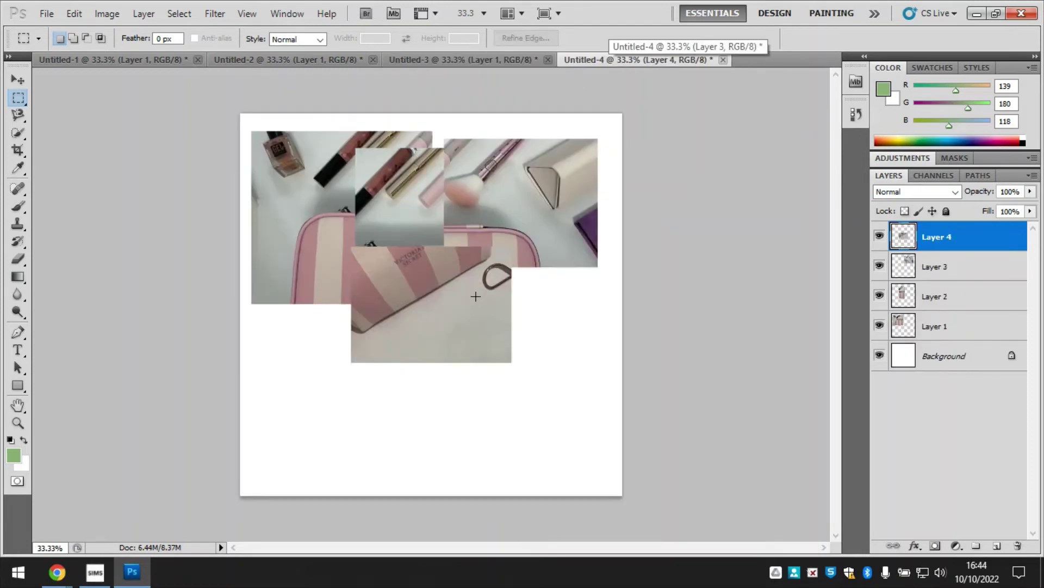
key("v")
left_click_drag(403, 293, 481, 394)
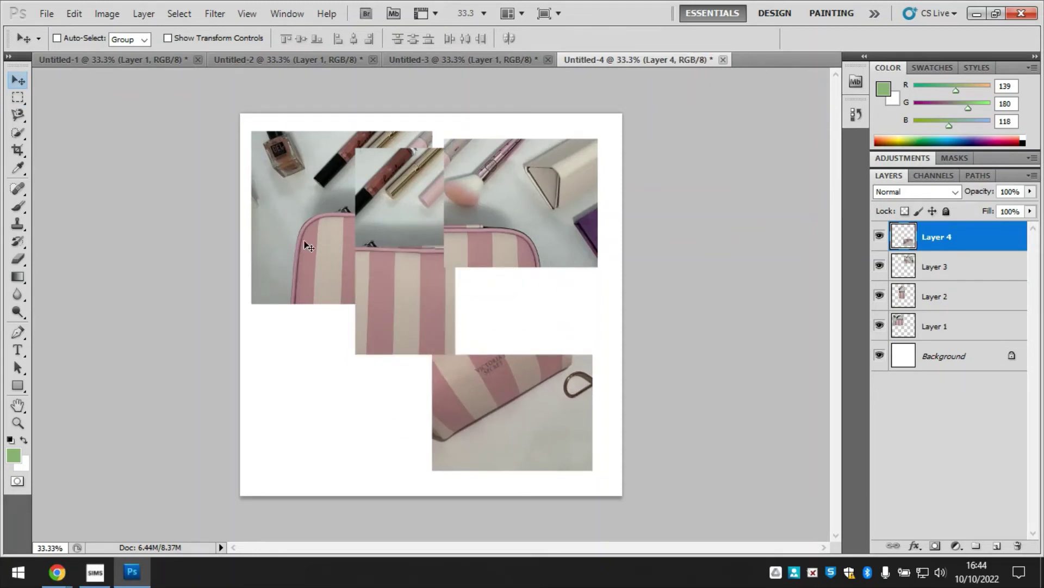
left_click_drag(498, 419, 497, 405)
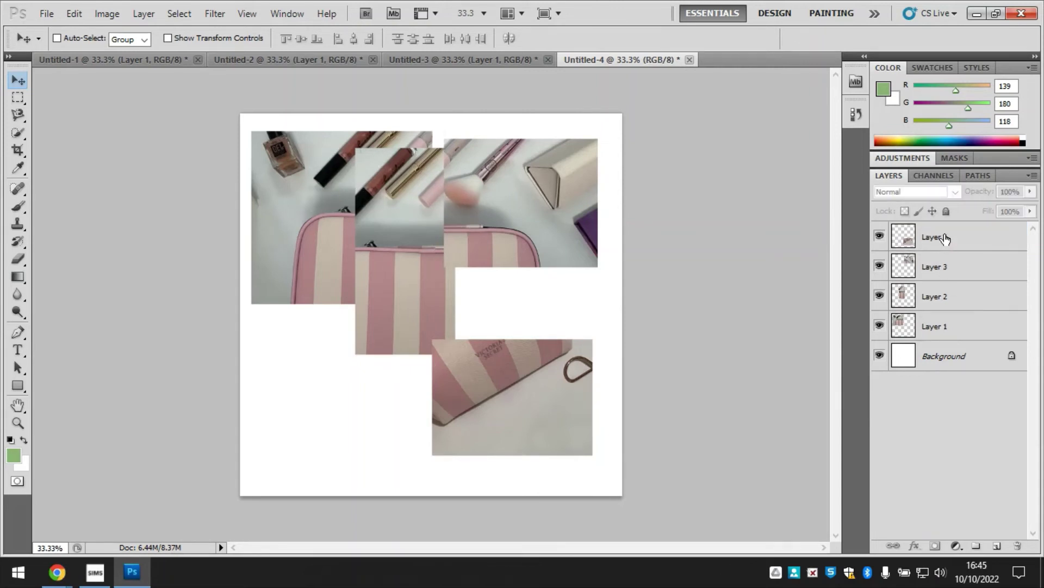
Step: Add a drop shadow to Layer 4 with an angle of -52°, distance 7 px, spread 8% and size 16 px
left_click(945, 248)
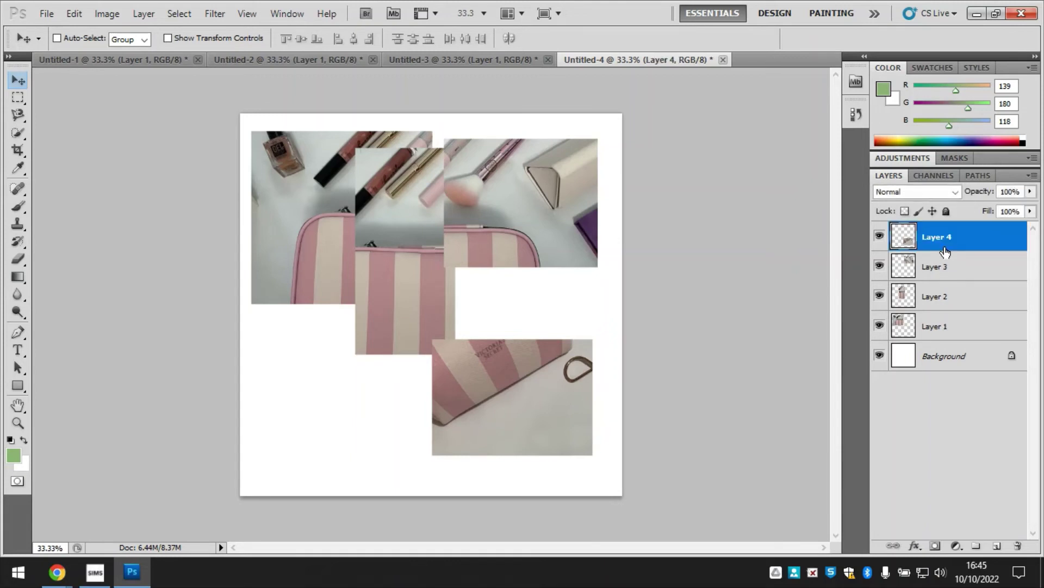
left_click(916, 546)
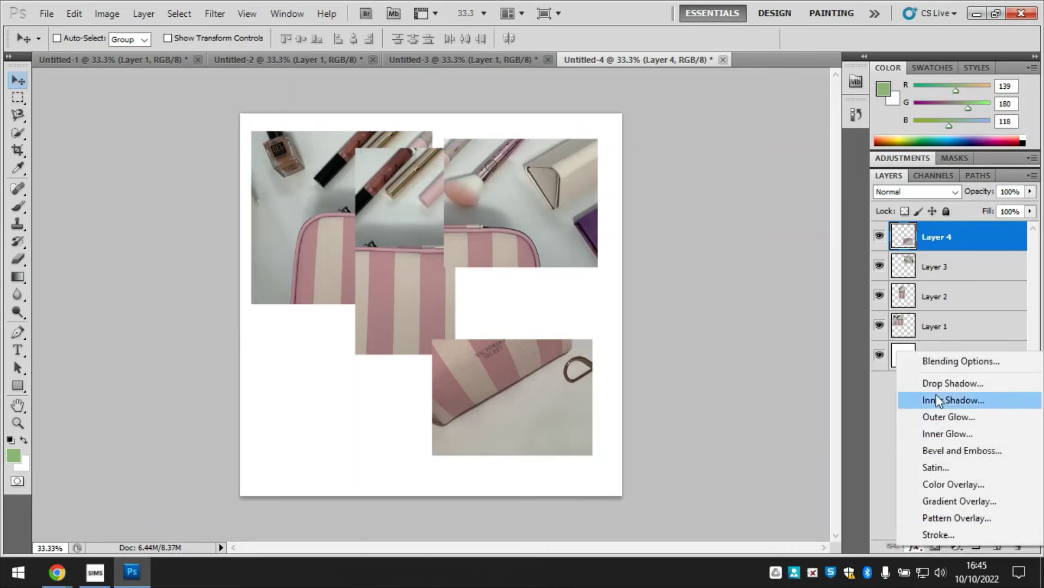
left_click(952, 384)
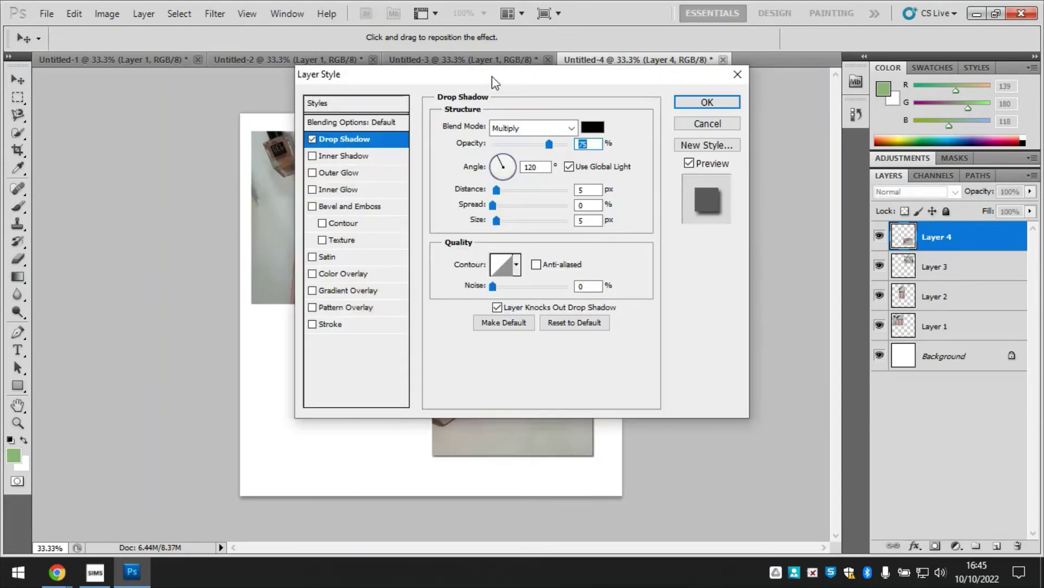
left_click_drag(492, 77, 802, 157)
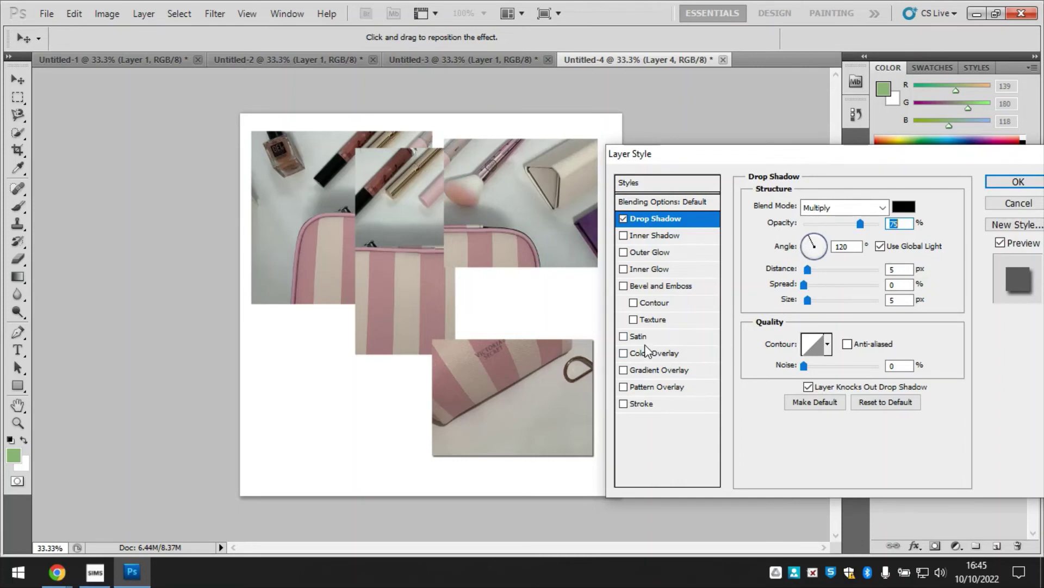
left_click(820, 253)
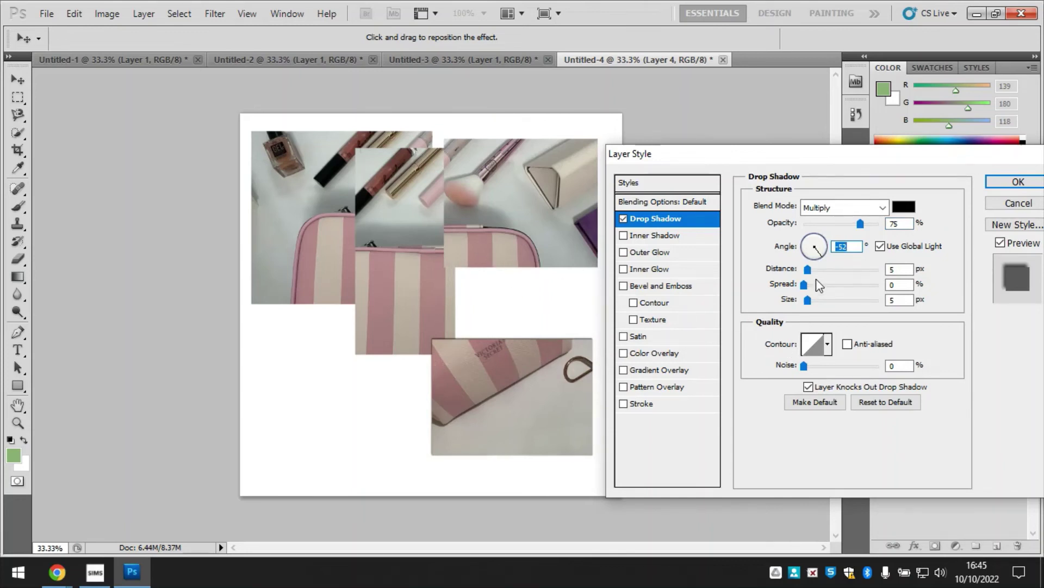
left_click_drag(808, 270, 816, 304)
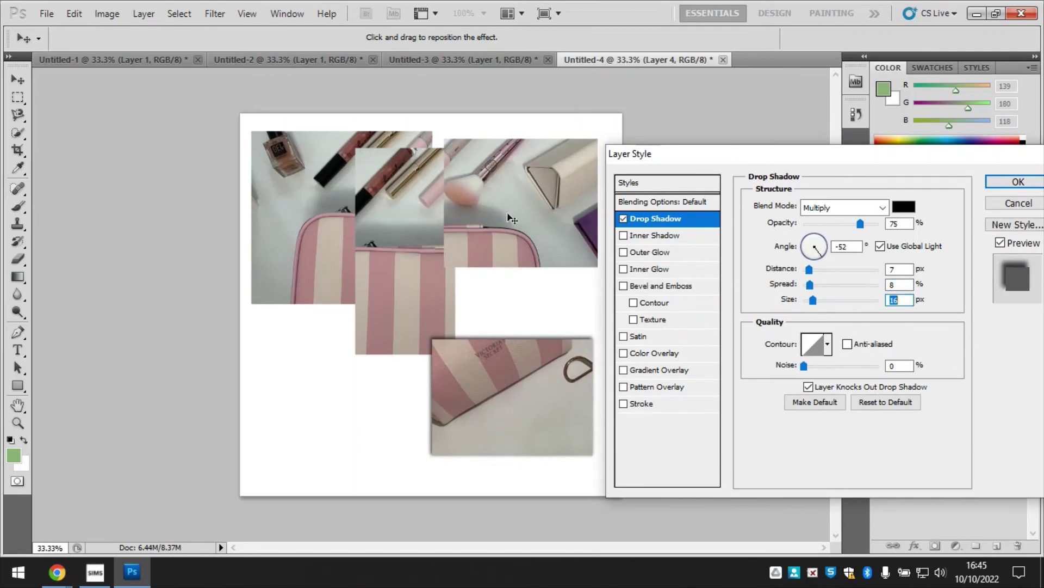
left_click(1018, 184)
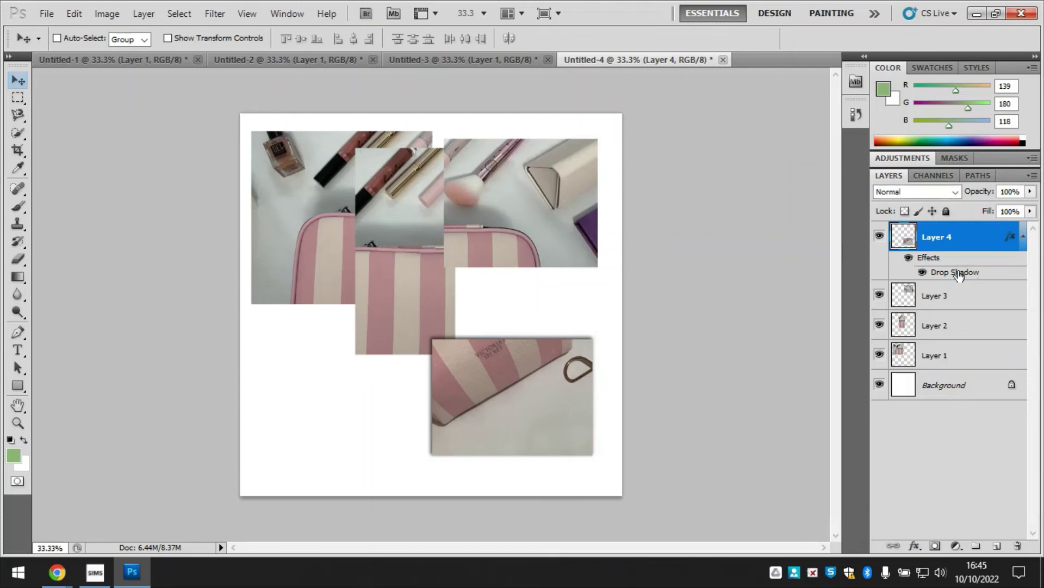
Step: Copy Layer 4's drop shadow style onto Layers 1, 2 and 3 together, and reselect Layer 4
right_click(946, 243)
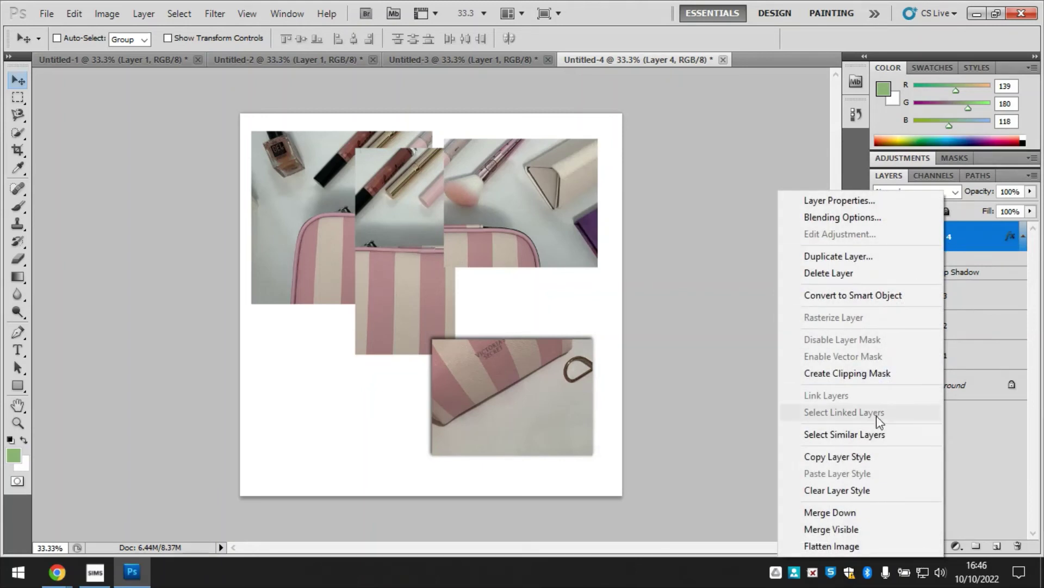
left_click(831, 458)
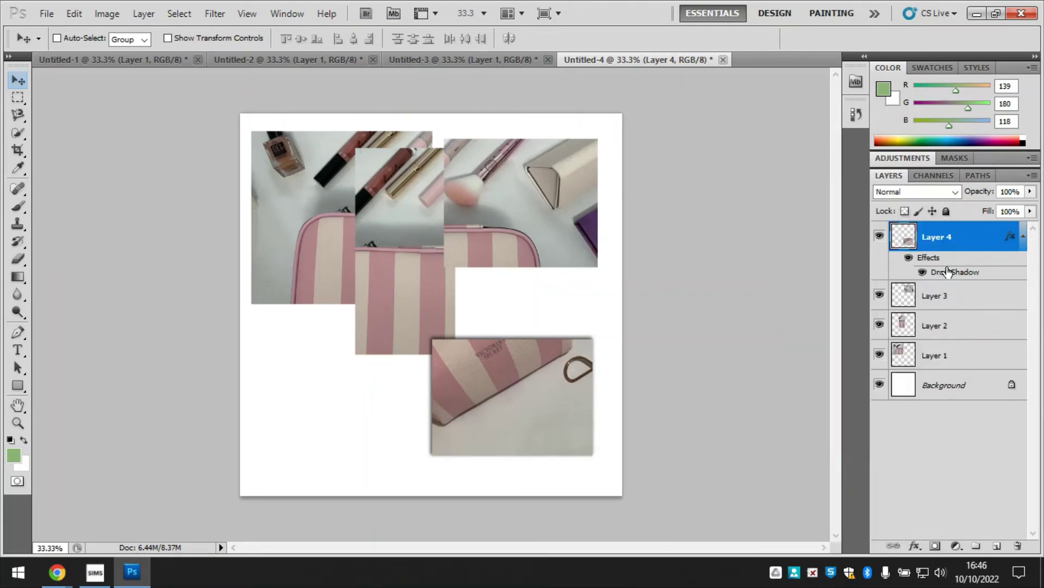
left_click(956, 303)
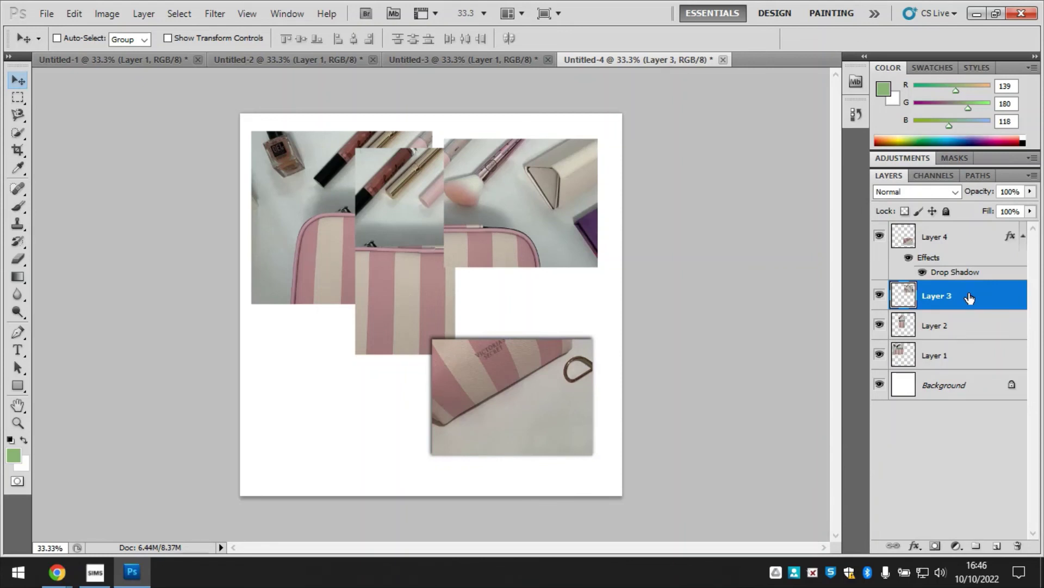
left_click(967, 356, "shift")
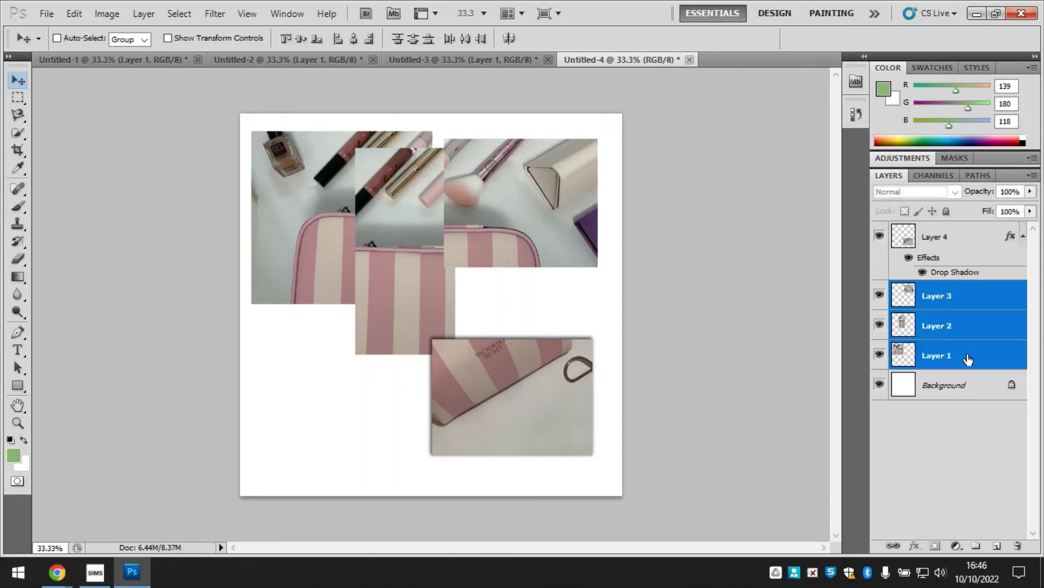
right_click(956, 323)
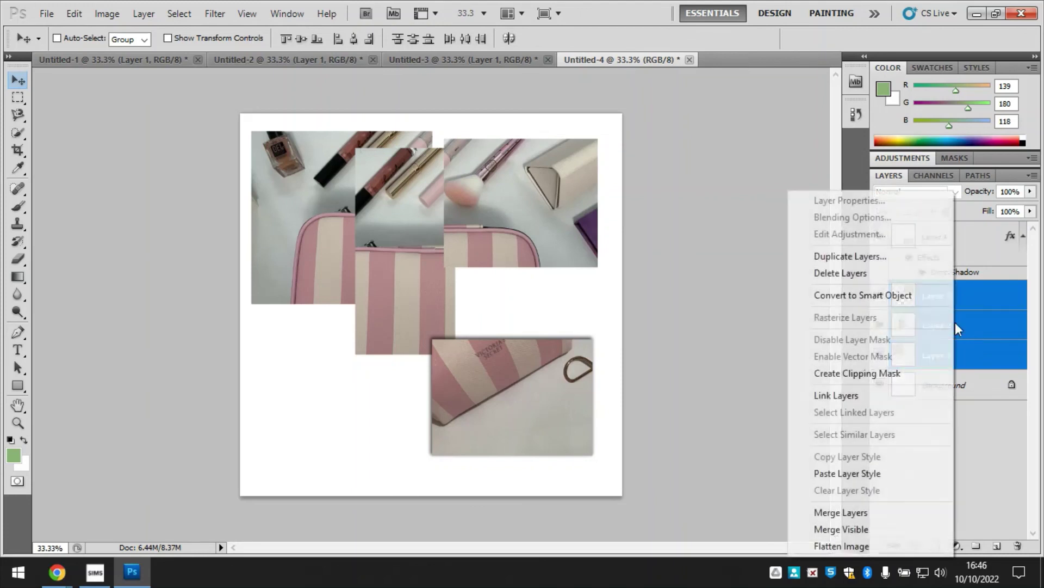
left_click(877, 472)
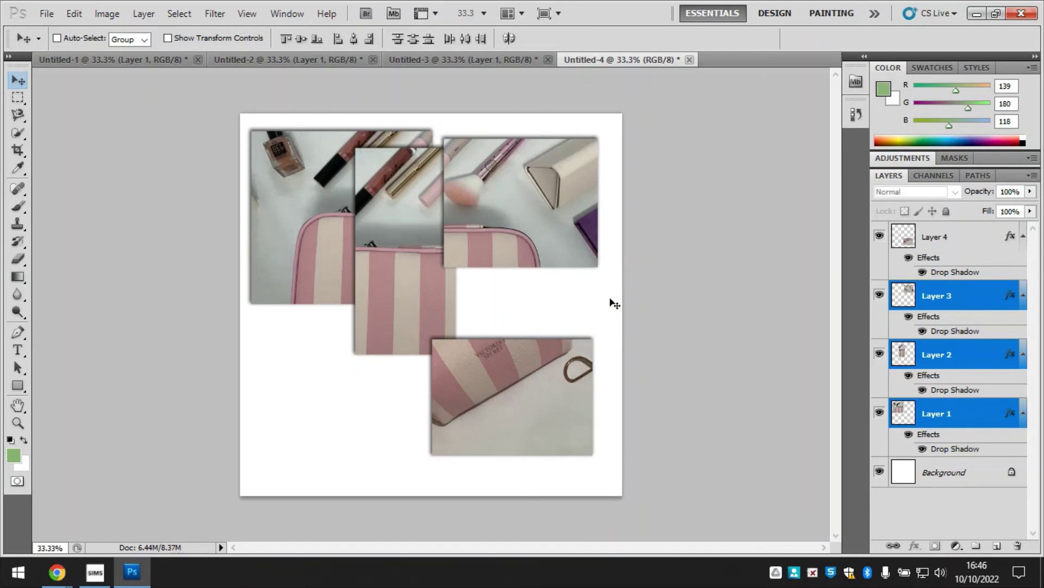
left_click(969, 252)
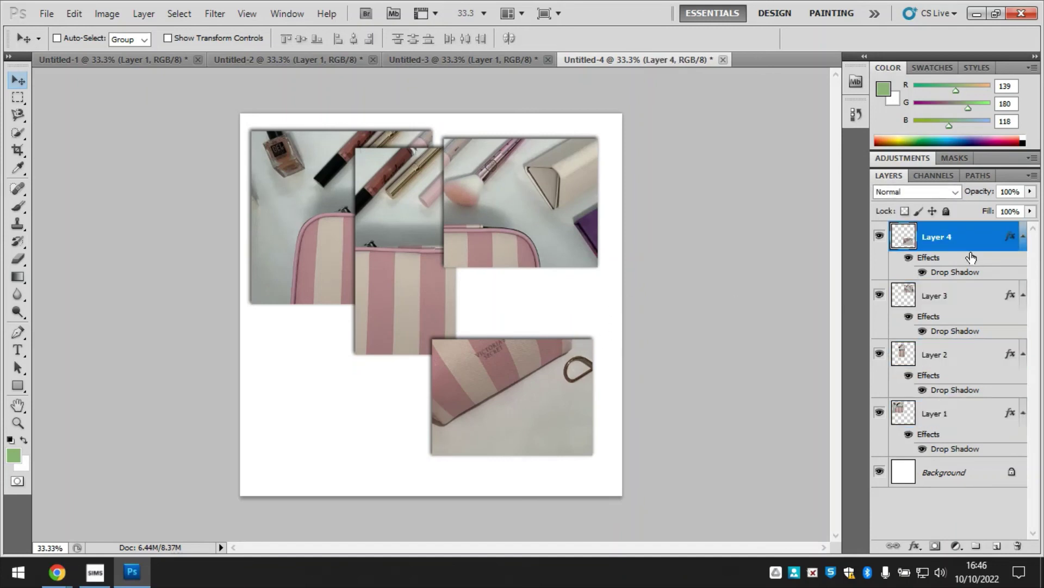